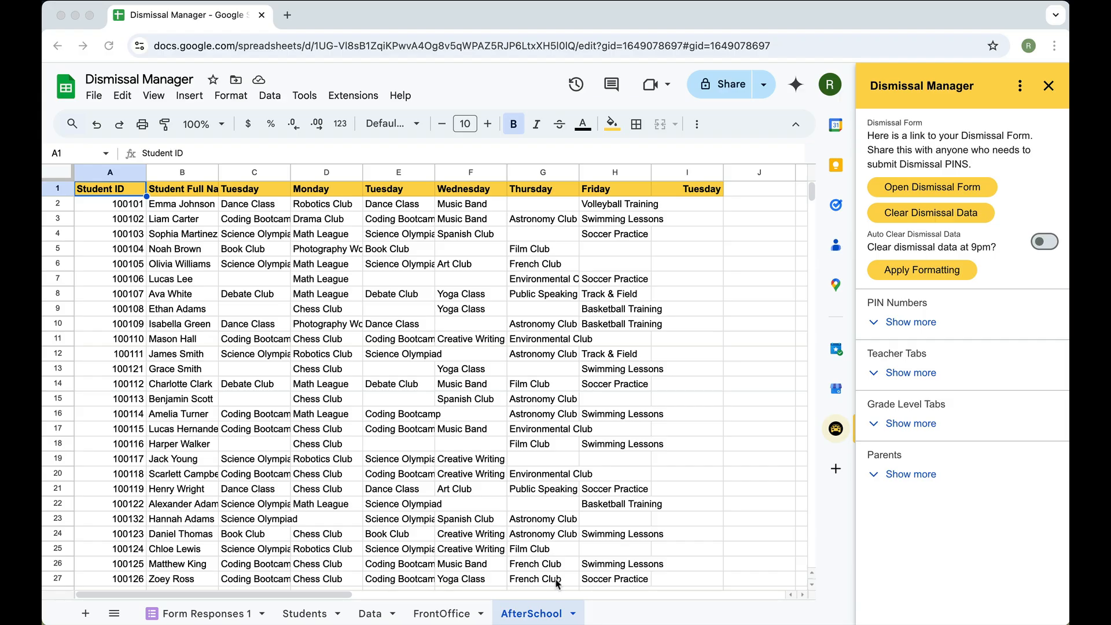
Step: Look through the Form Responses 1, Students and Data sheets, ending on FrontOffice with D1 showing #VALUE!
left_click(197, 615)
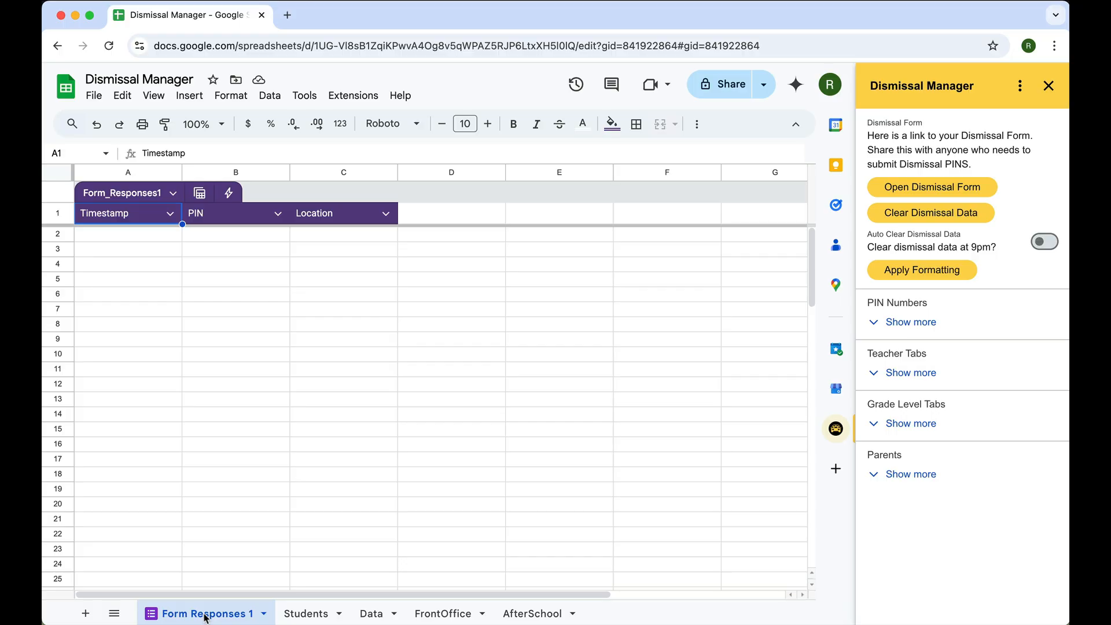
left_click(313, 615)
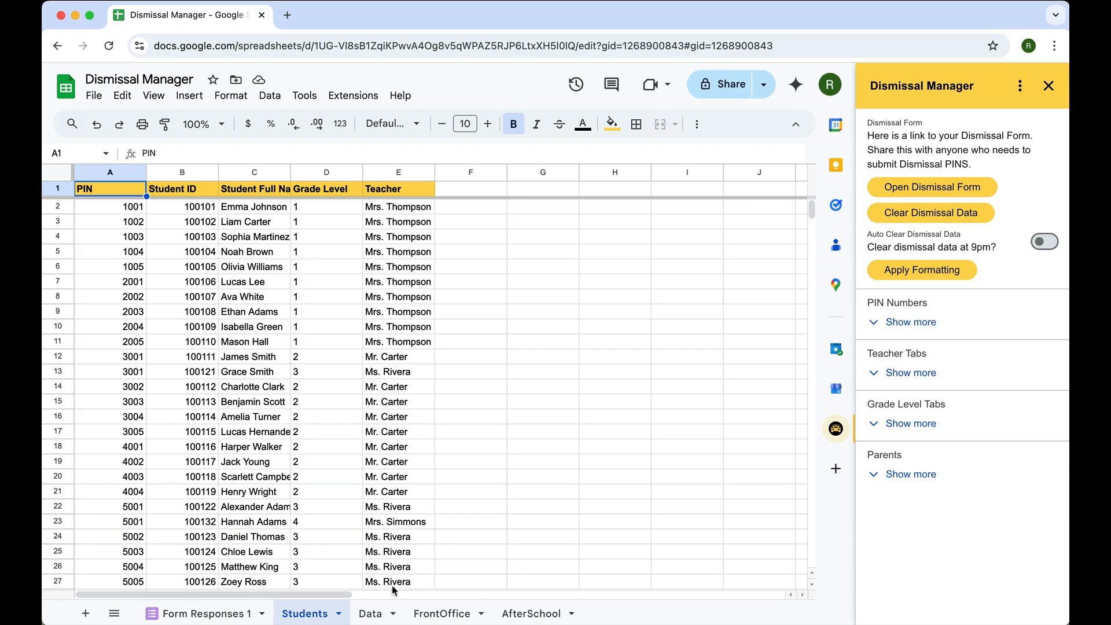
left_click(370, 616)
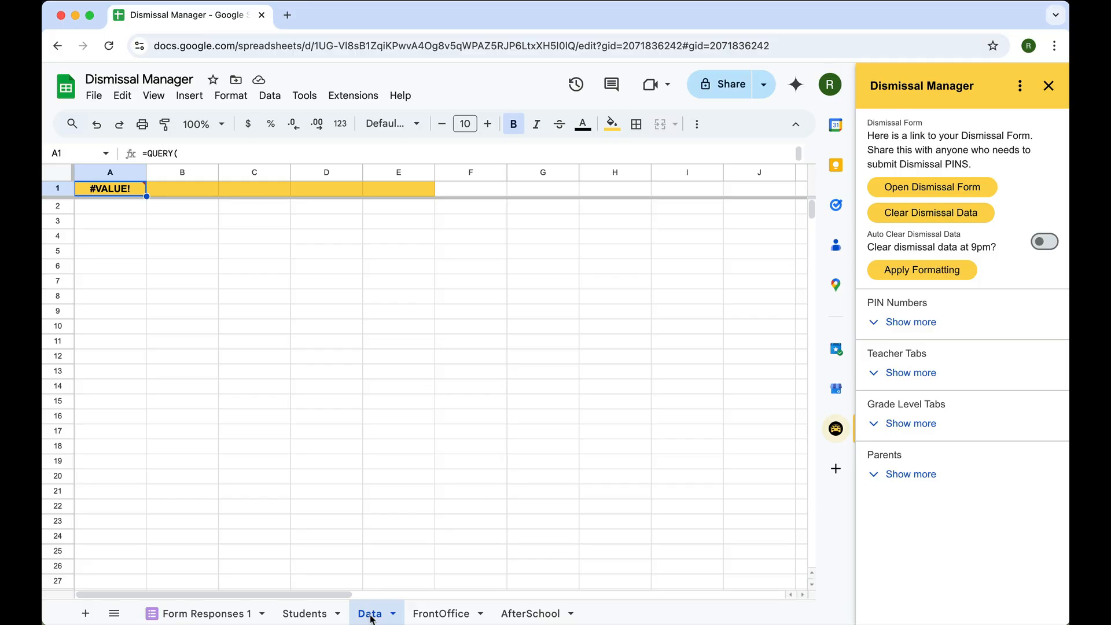
left_click(440, 614)
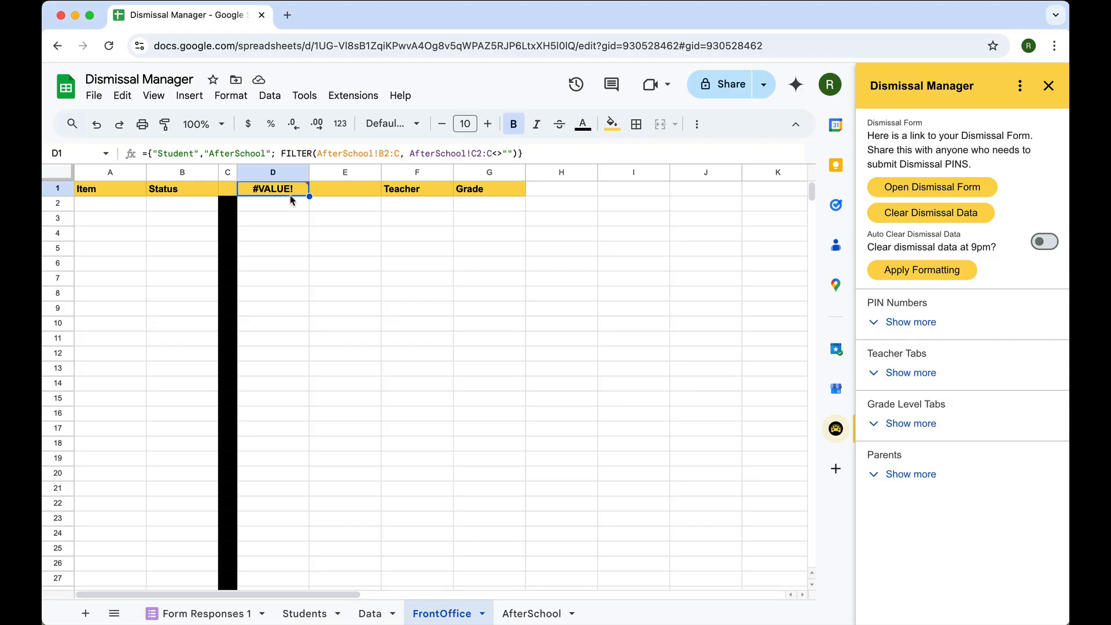
Step: Read FrontOffice D1's error, select AfterSchool's Student Full Name and Tuesday columns, then return to Form Responses 1
mouse_move(291, 194)
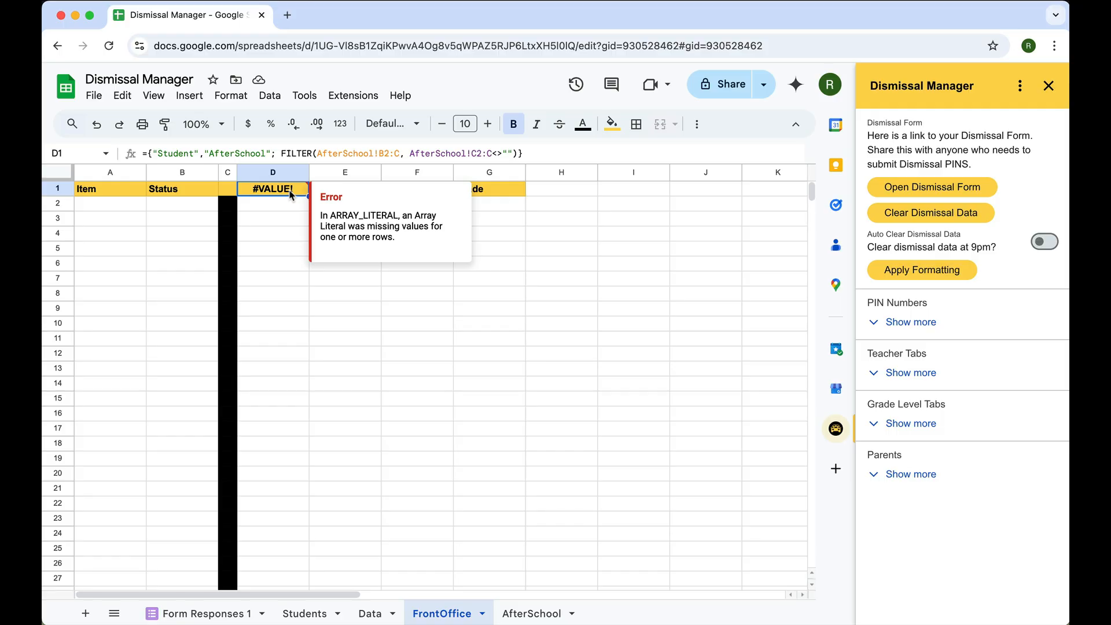
left_click(533, 614)
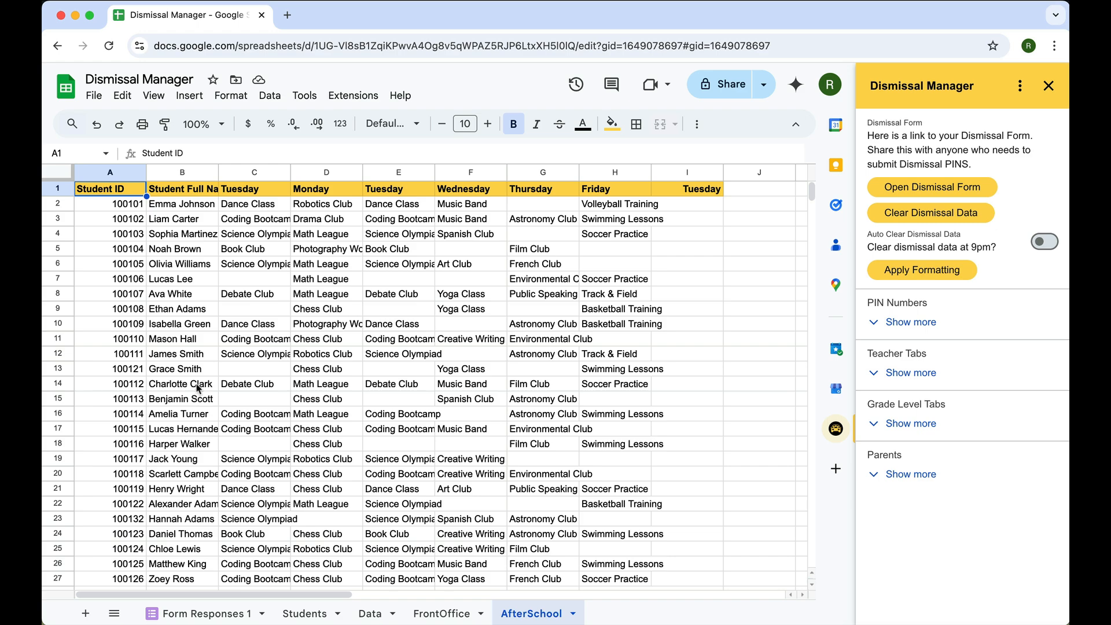
left_click(183, 169)
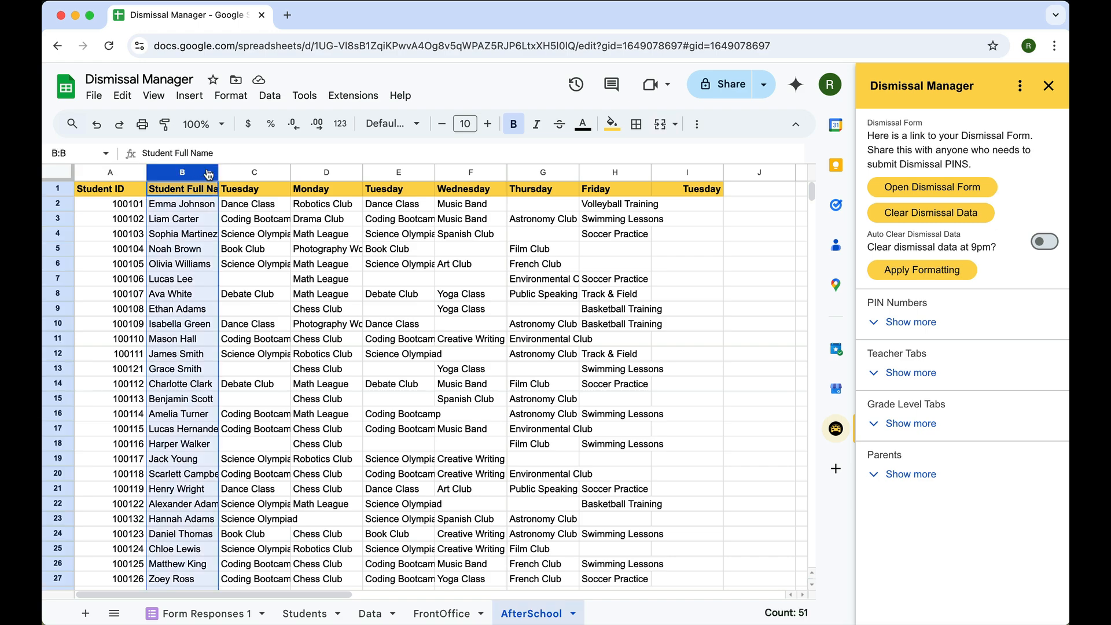
left_click(249, 169, "shift")
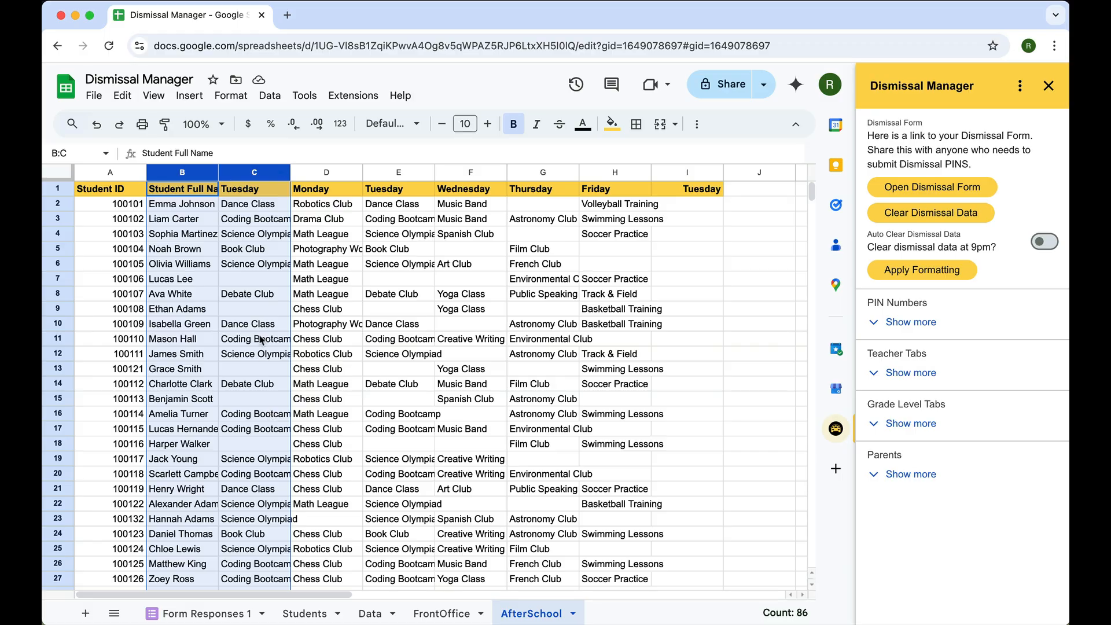
left_click(210, 615)
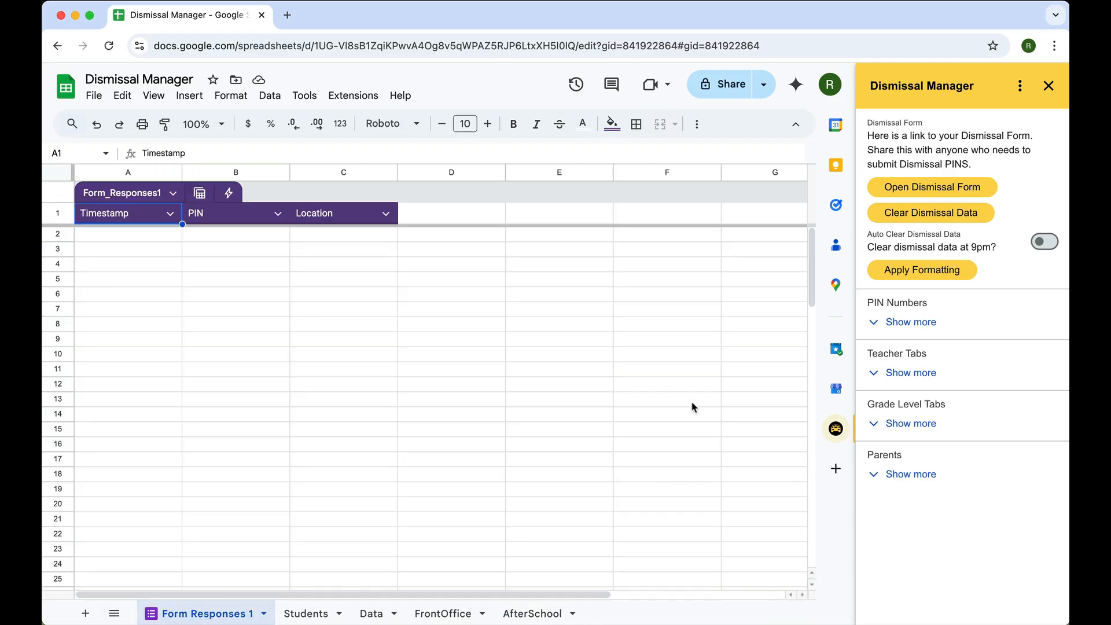
Step: Open the Dismissal Manager form with its PIN and Location questions, then return to the spreadsheet
left_click(949, 188)
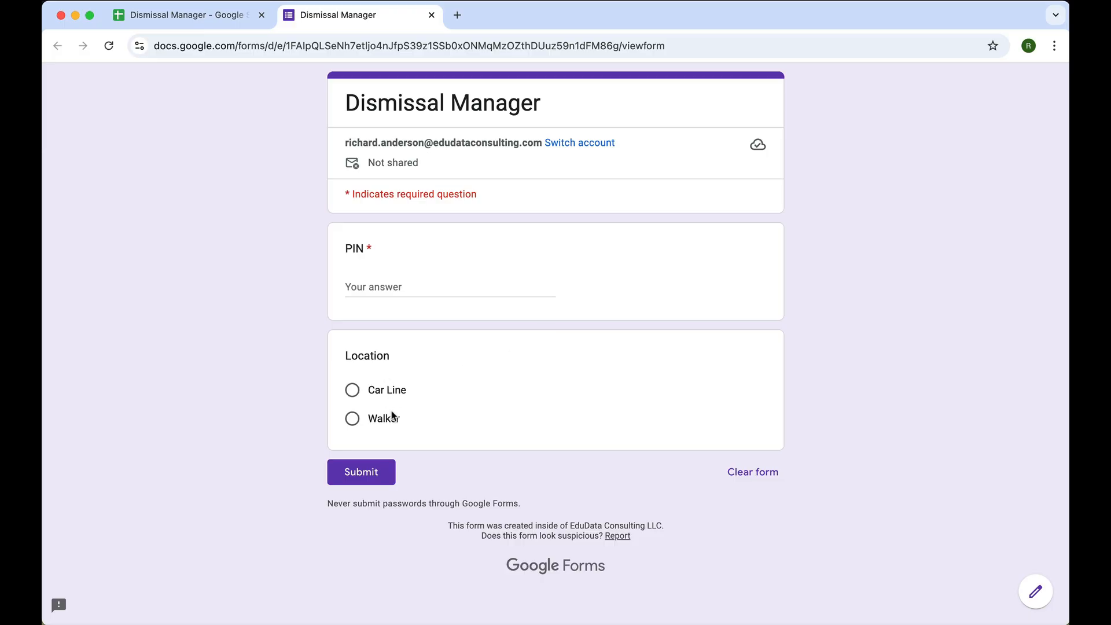
left_click(165, 16)
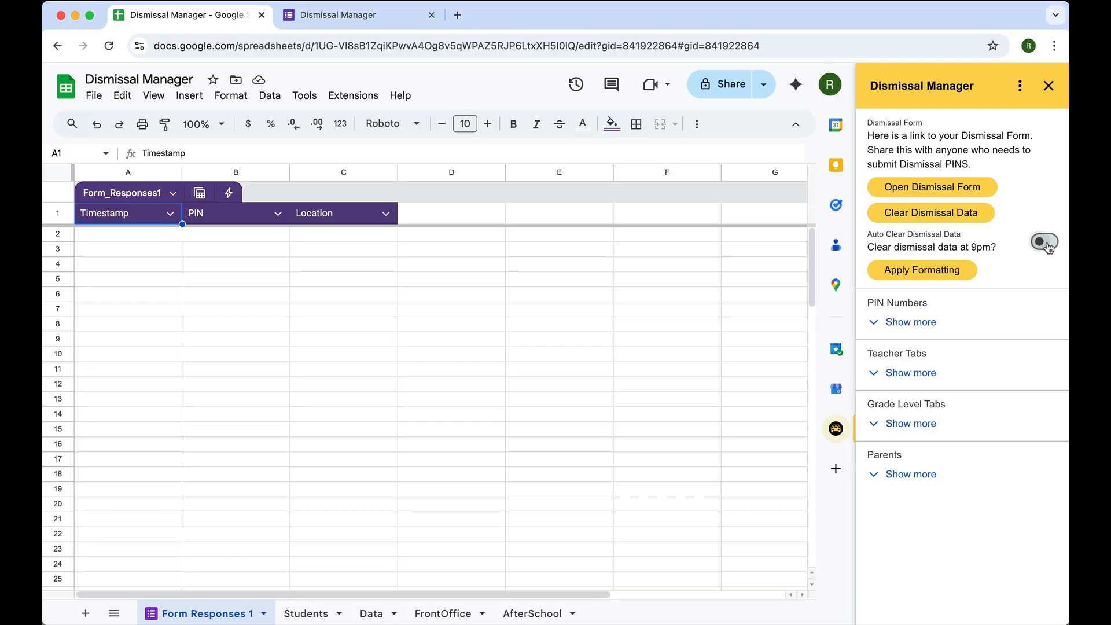
Step: Run Apply Formatting, go to FrontOffice, and expand the PIN Numbers options showing 4-digit PINs
left_click(943, 280)
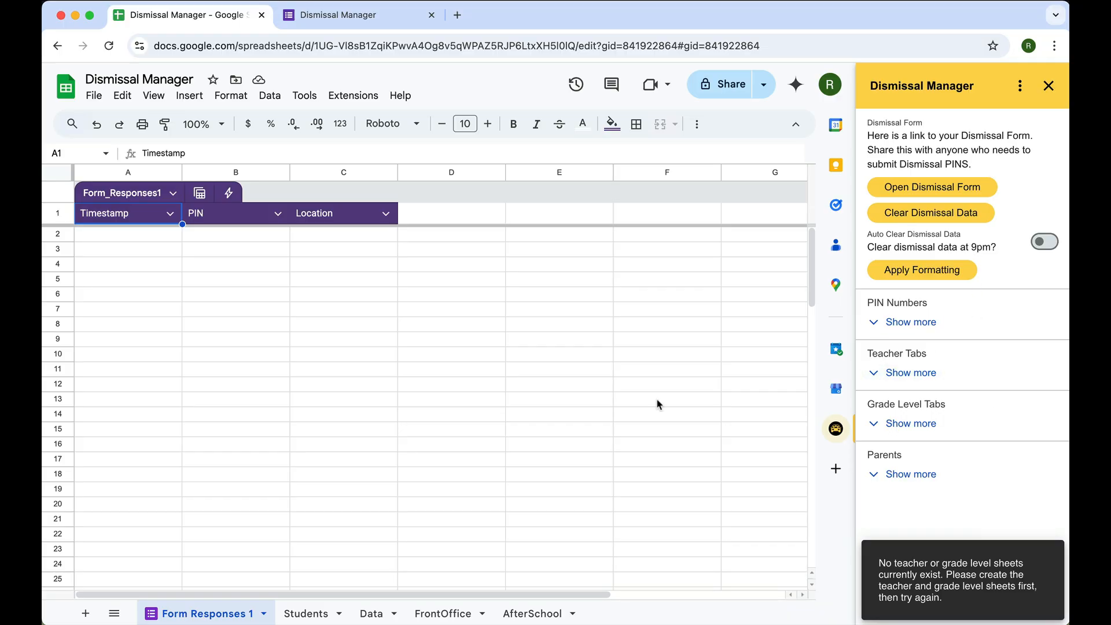
left_click(468, 615)
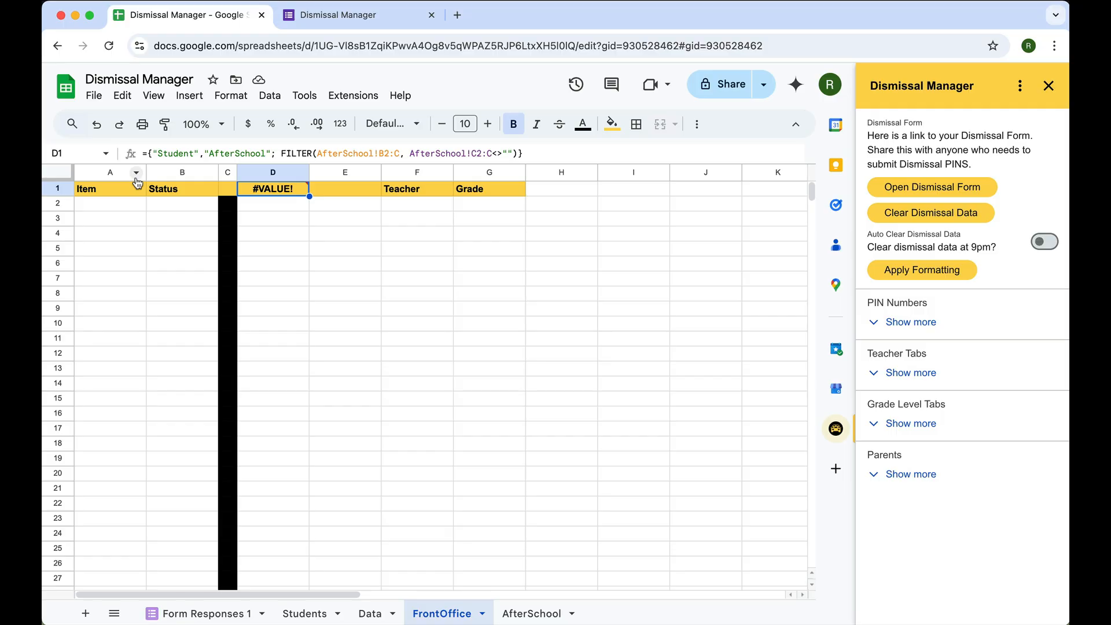
left_click(916, 324)
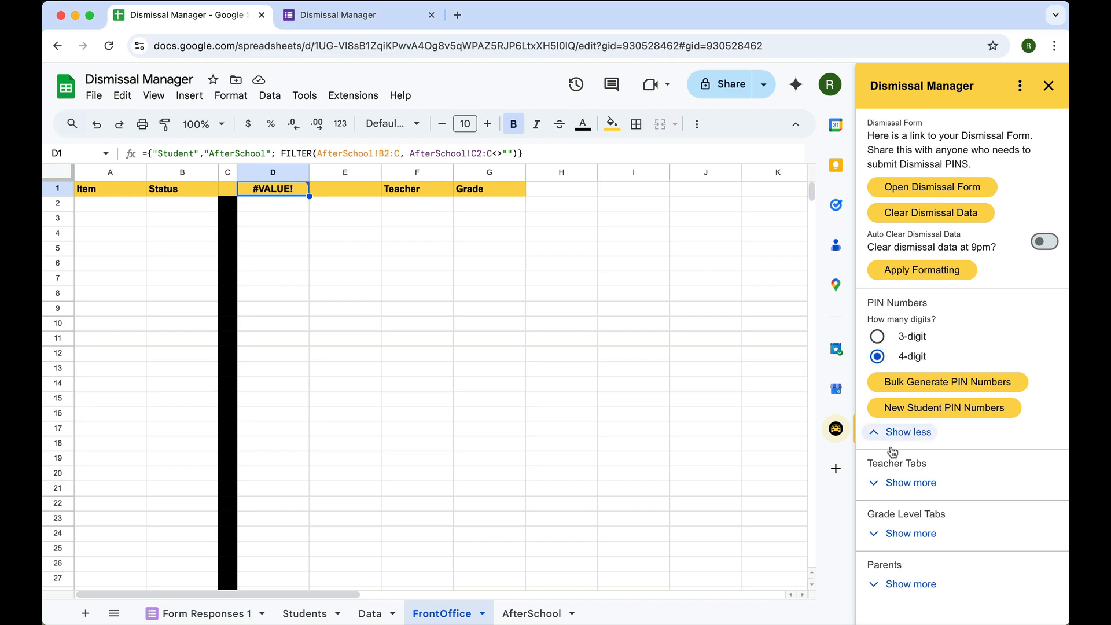
Step: From the Students sheet, create a separate tab for every teacher
left_click(298, 612)
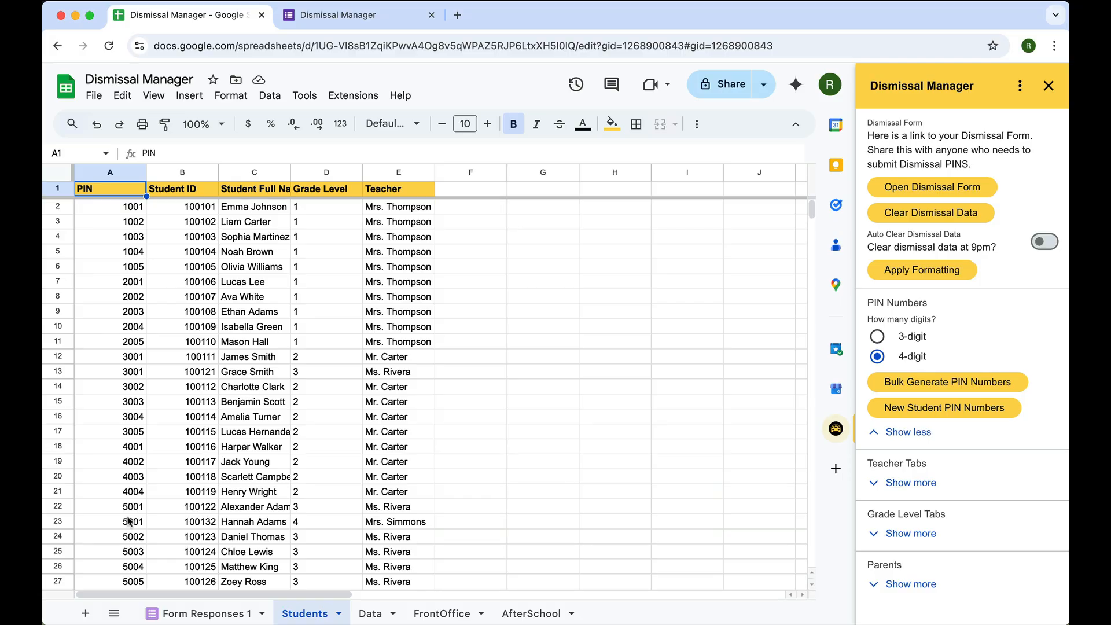
left_click(918, 485)
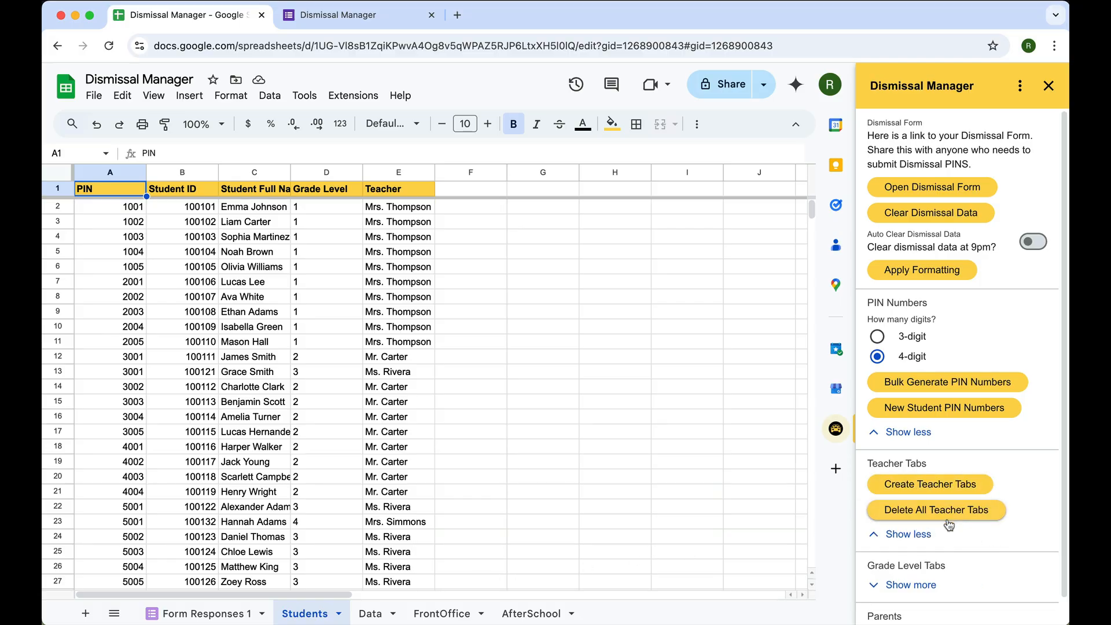
left_click(927, 486)
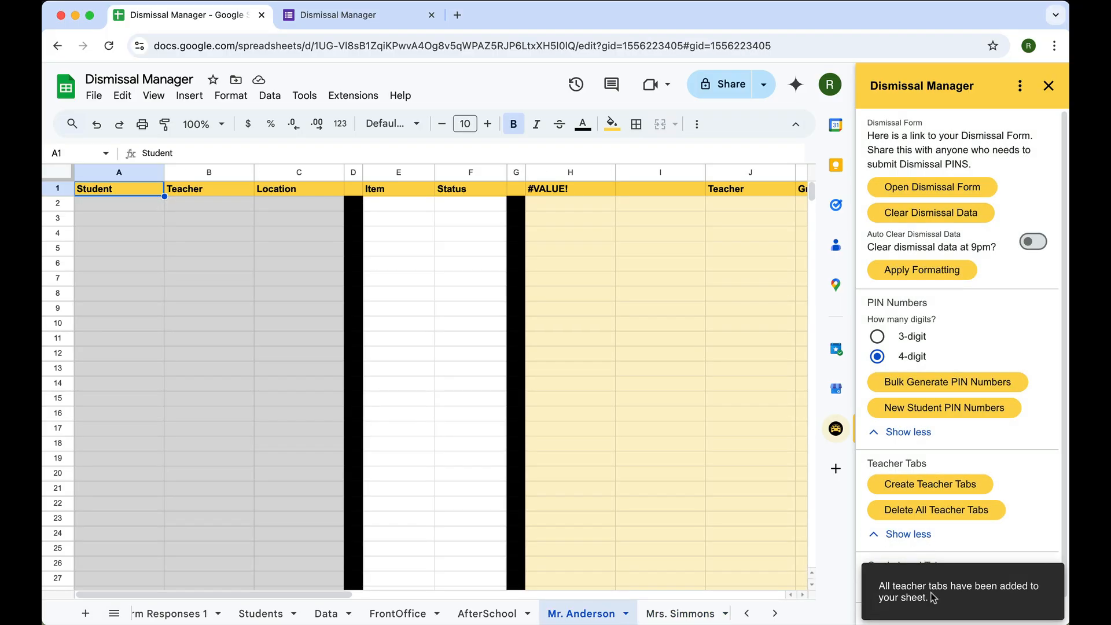
Step: Create grade-level tabs 1–5 and return to the Students sheet
scroll(919, 529, "down", 1)
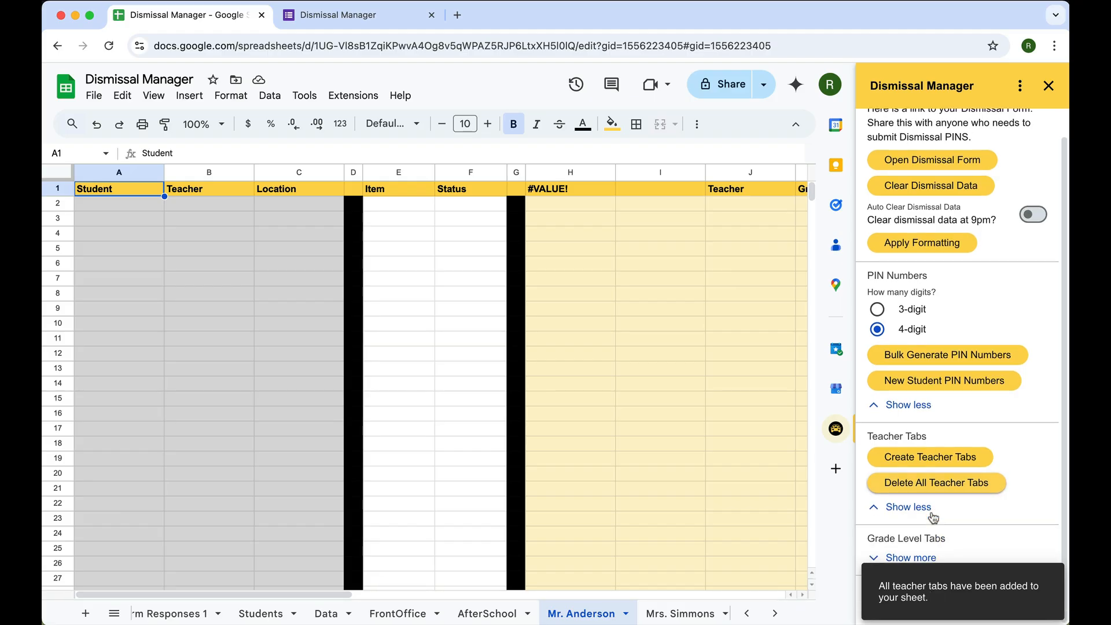
left_click(925, 557)
scroll(926, 538, "down", 2)
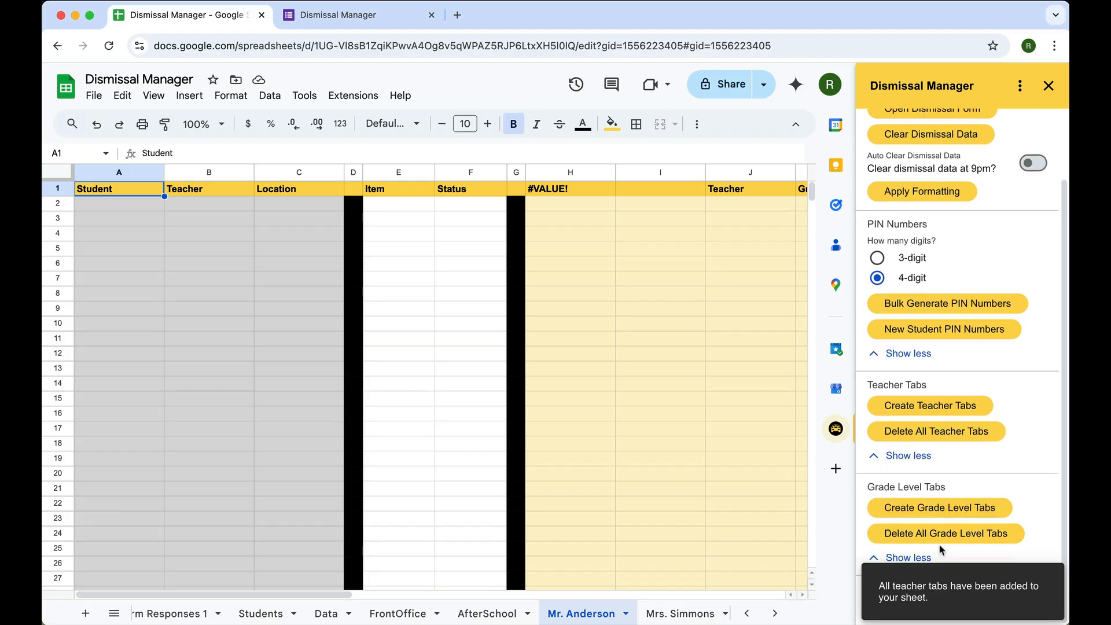
left_click(945, 508)
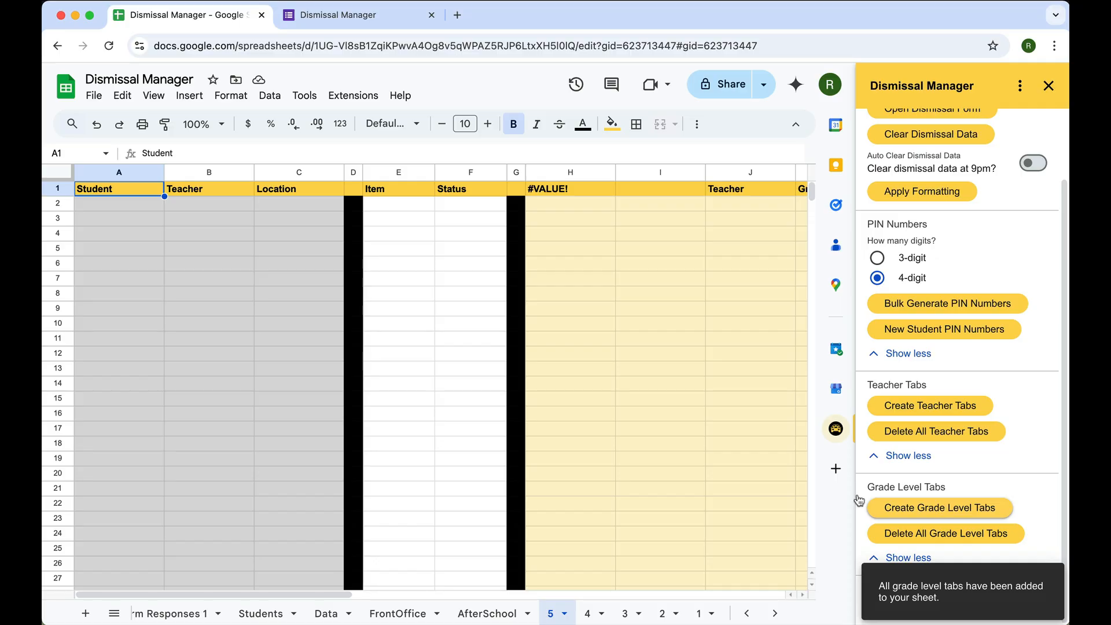
left_click(261, 613)
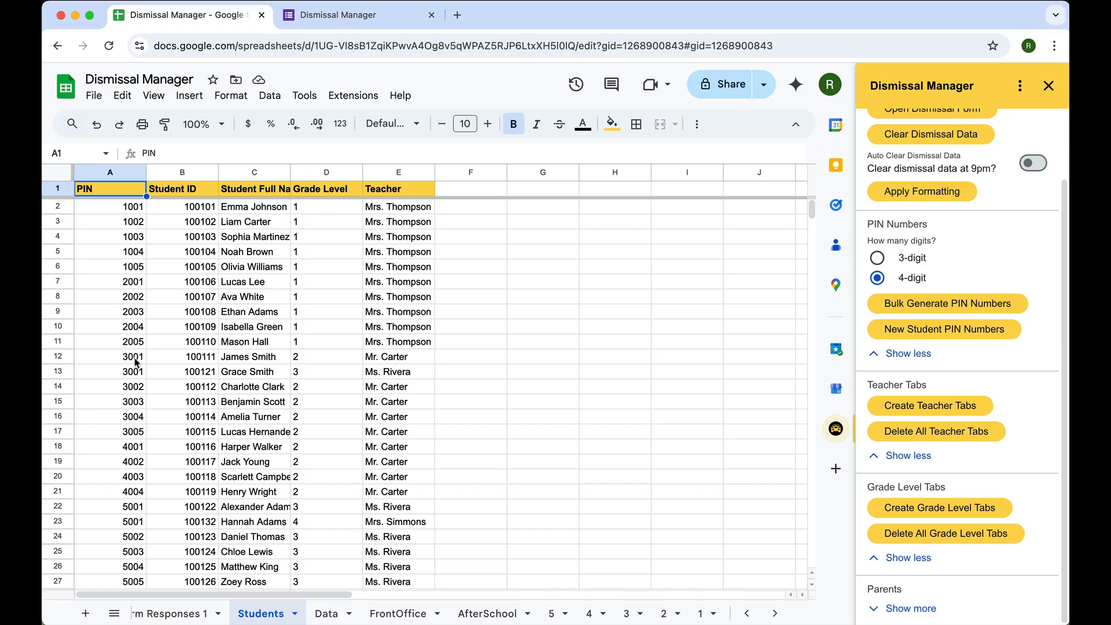
Step: Submit a form response with a student's PIN and location Car Line, then return to Sheets
left_click(357, 16)
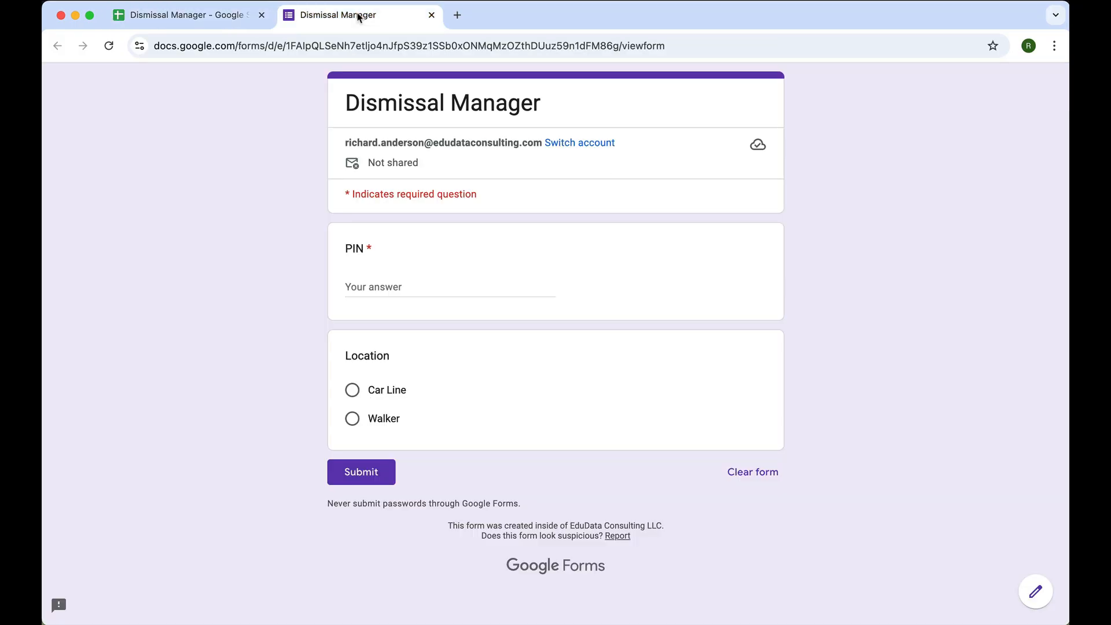
left_click(384, 287)
type("3001")
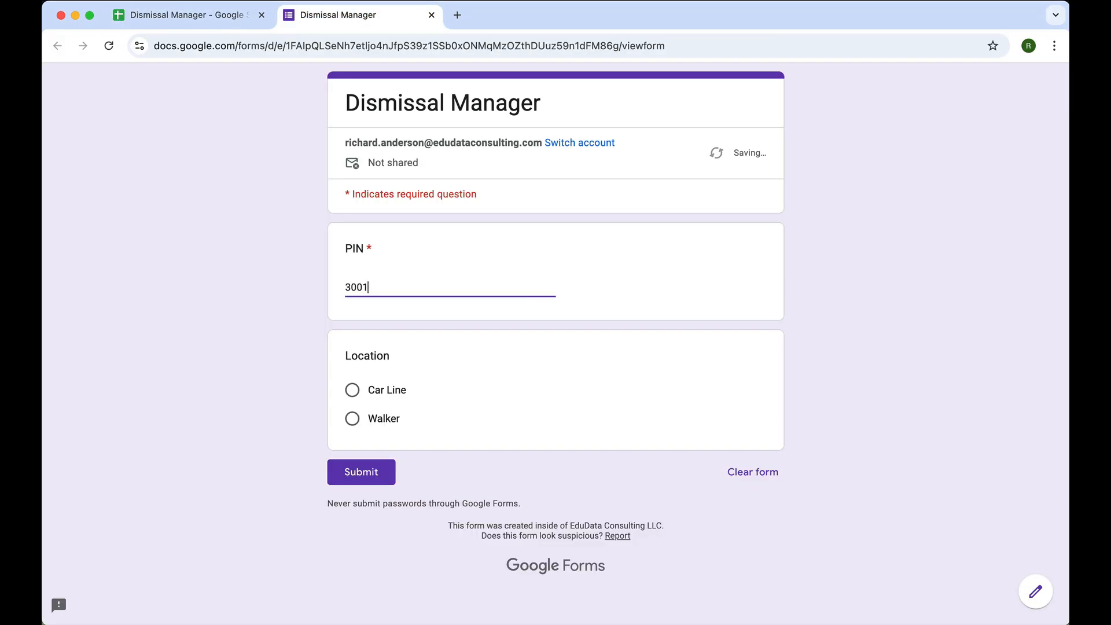
left_click(352, 390)
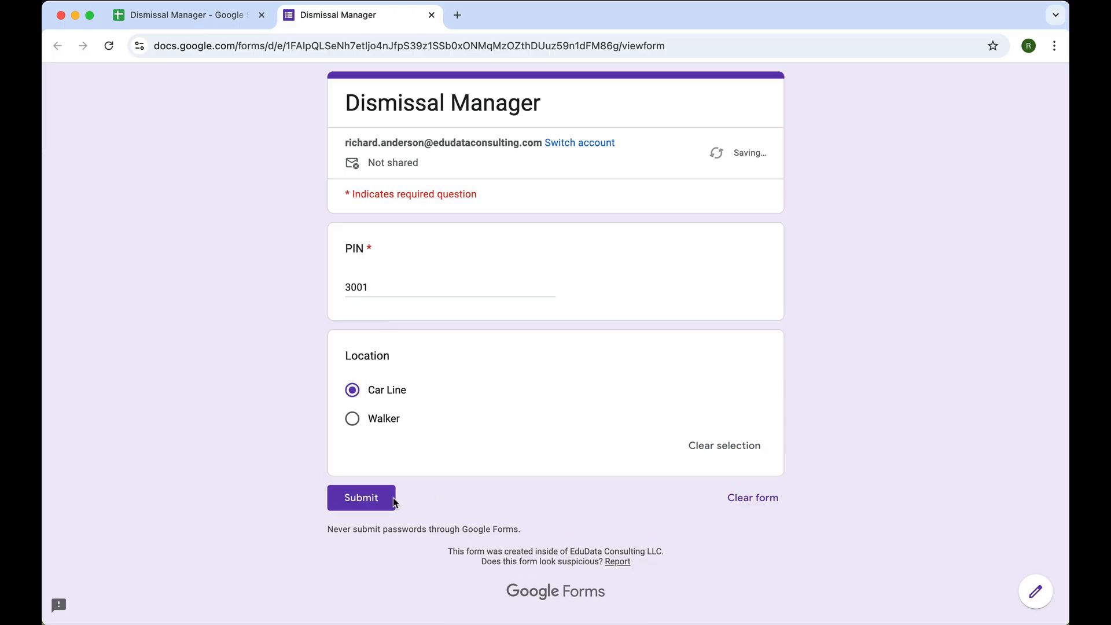
left_click(372, 499)
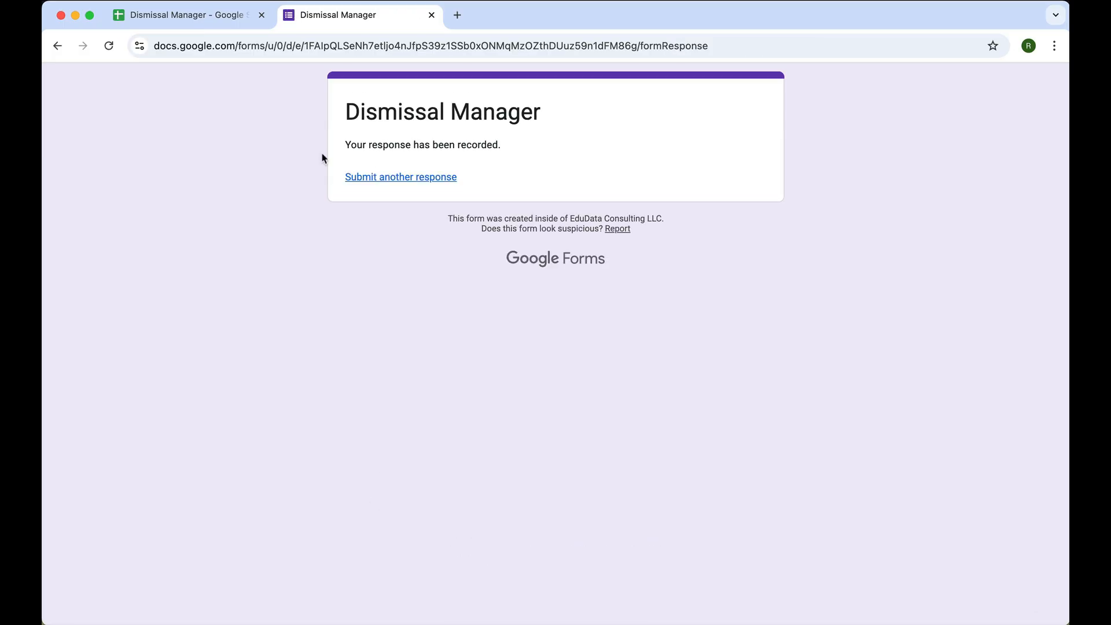
left_click(230, 17)
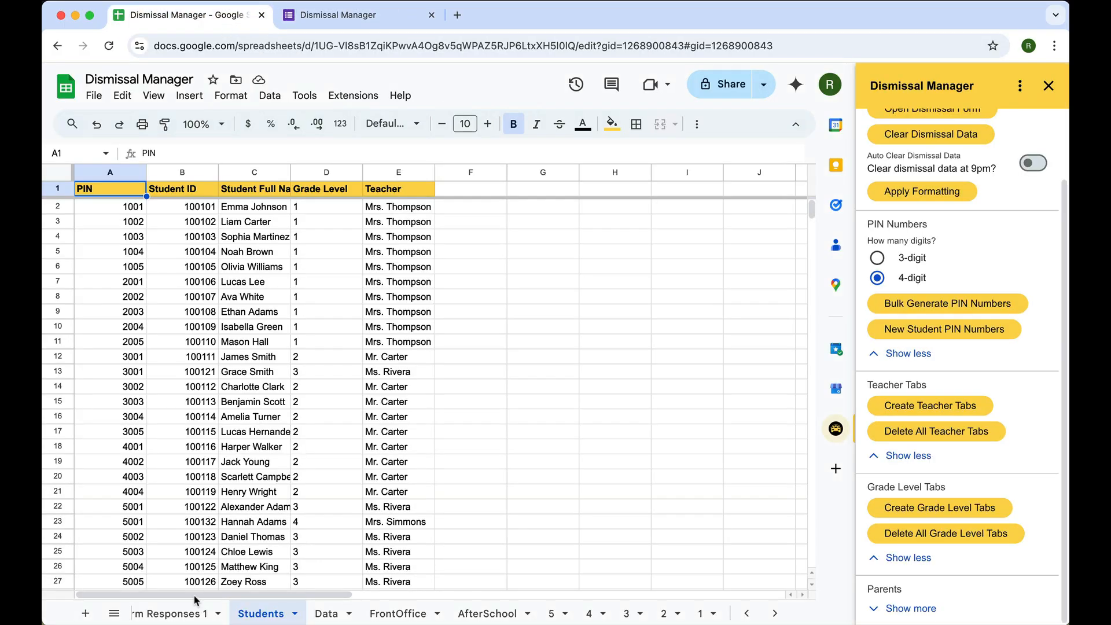
Step: Confirm the new response row, then re-commit Data's A1 QUERY so both matching students show Car Line
left_click(184, 615)
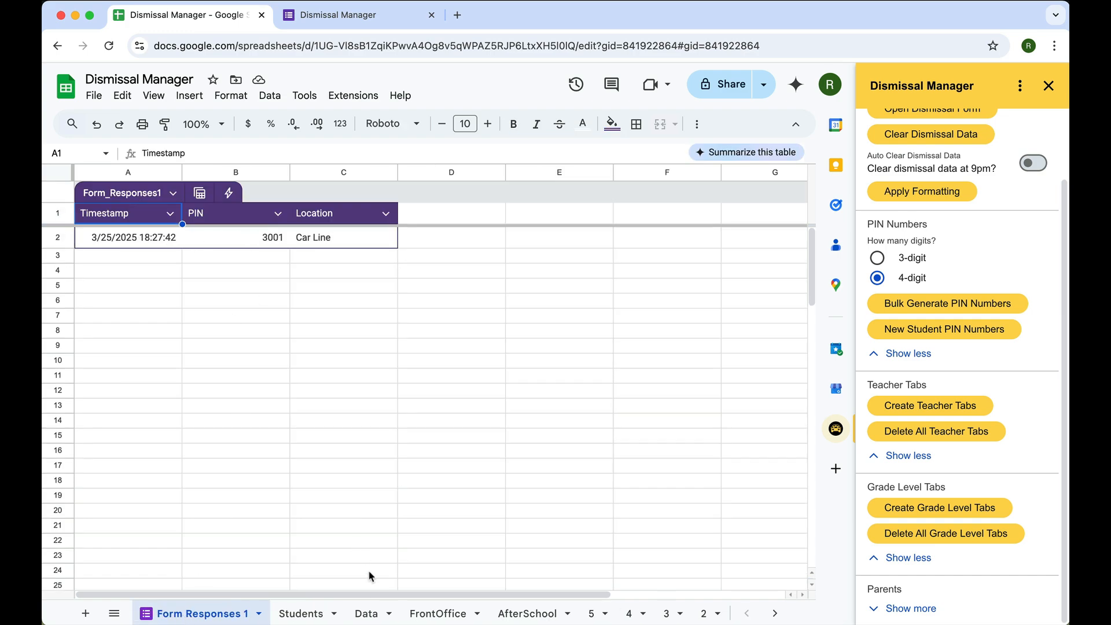
left_click(368, 614)
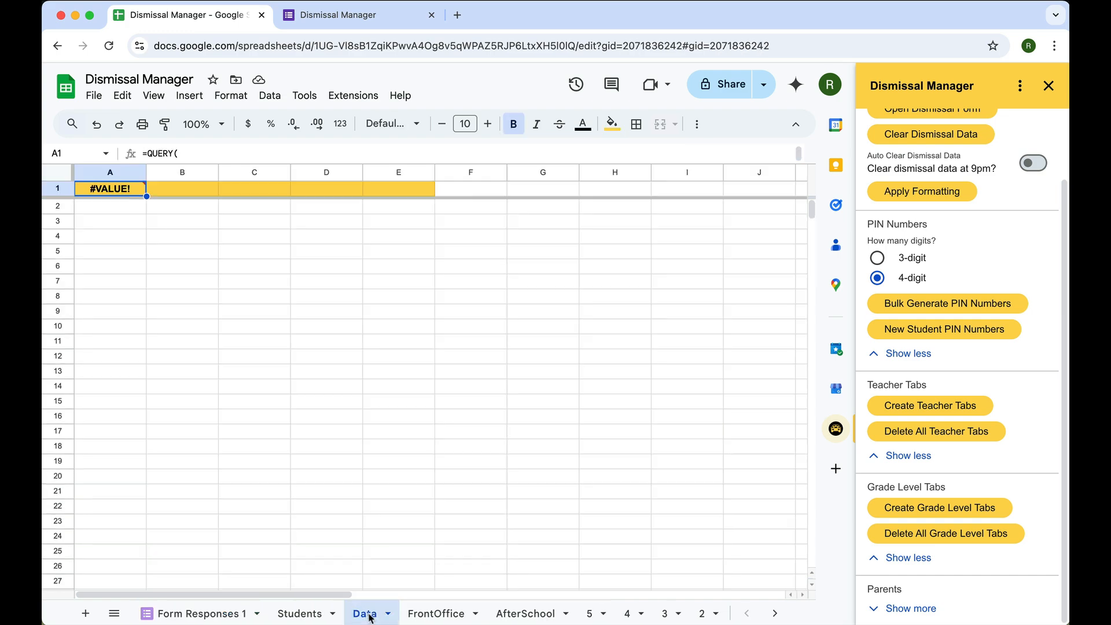
left_click(213, 163)
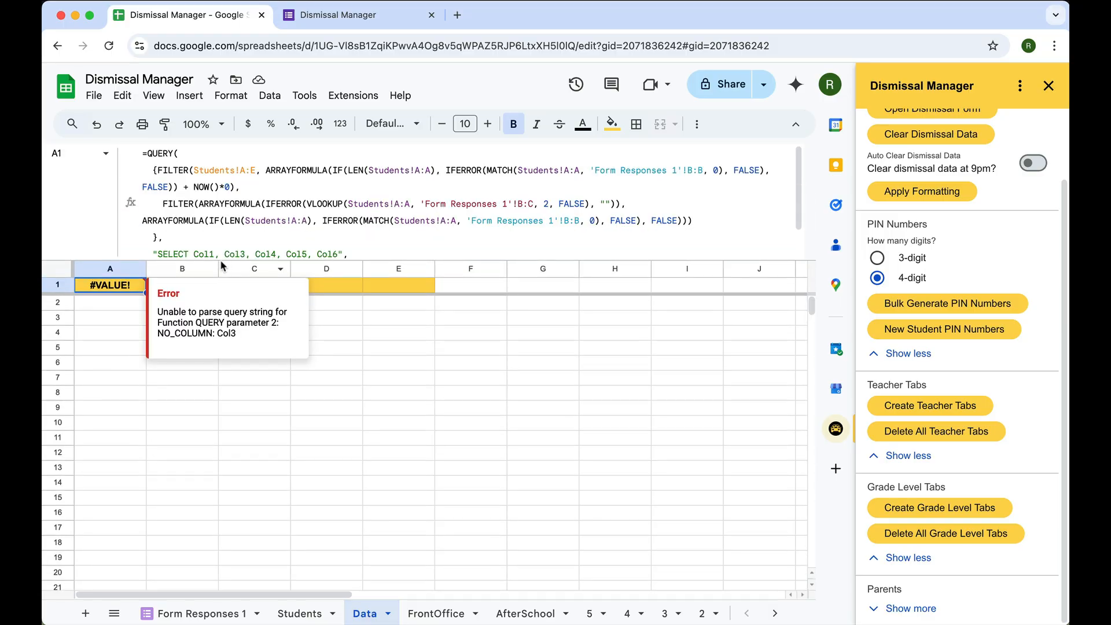
double_click(135, 289)
left_click(387, 468)
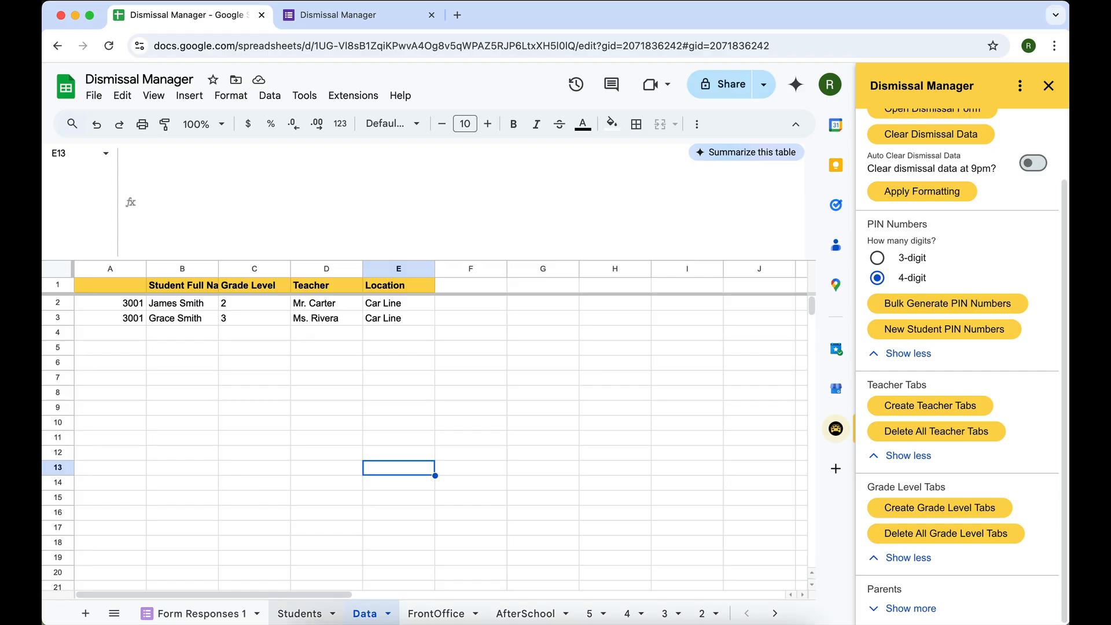
left_click(291, 613)
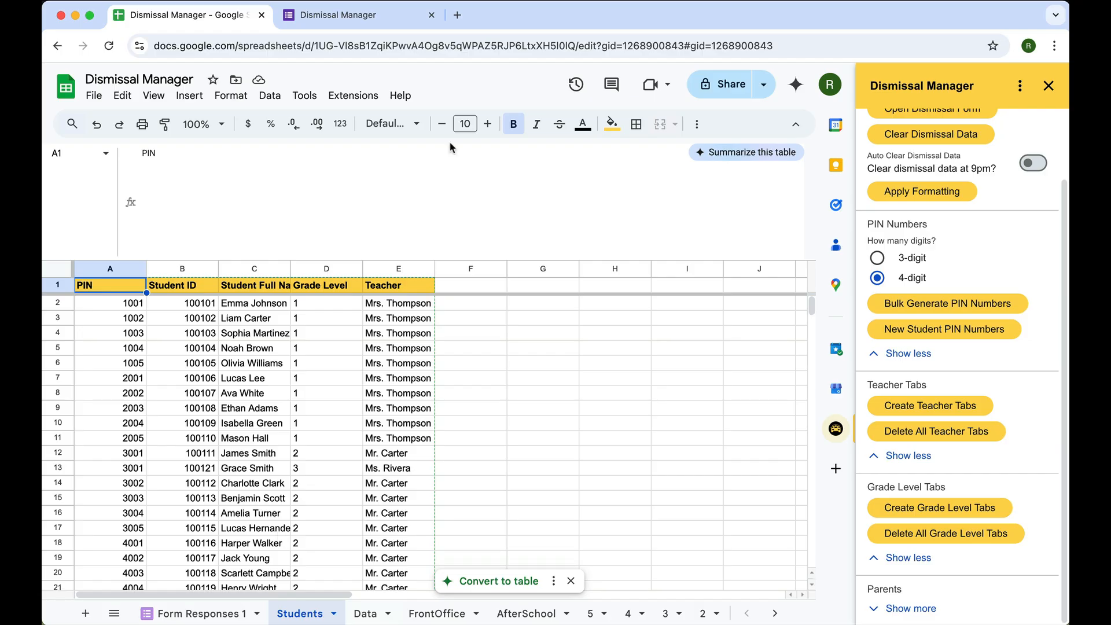
left_click(373, 19)
Step: Submit another form response with a different student's PIN and Car Line as the location
left_click(429, 177)
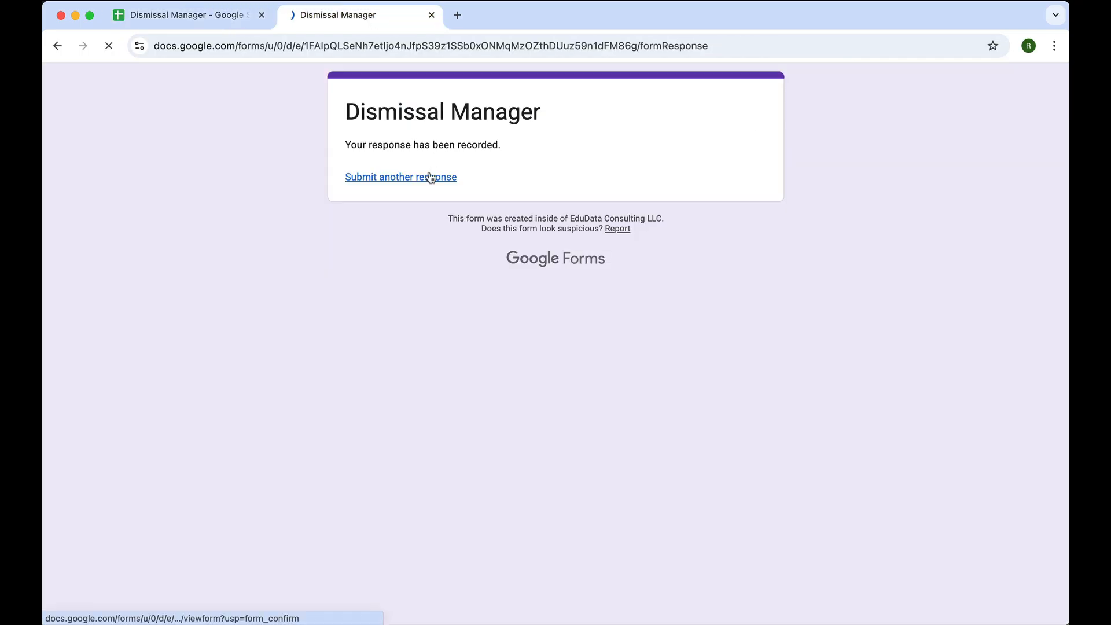
left_click(384, 285)
type("1004")
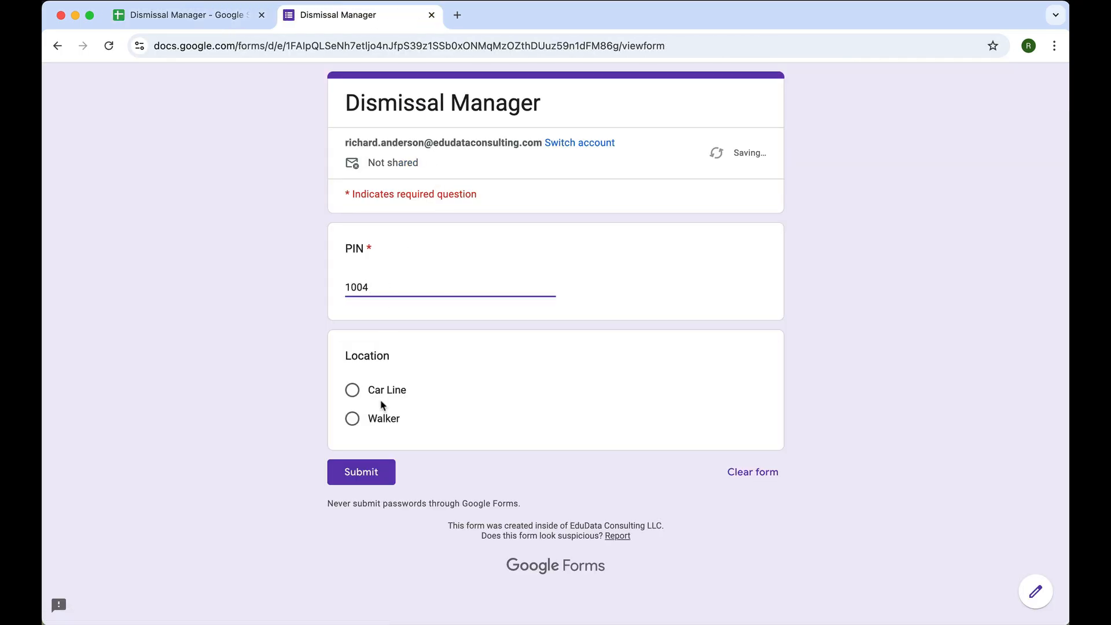
left_click(351, 389)
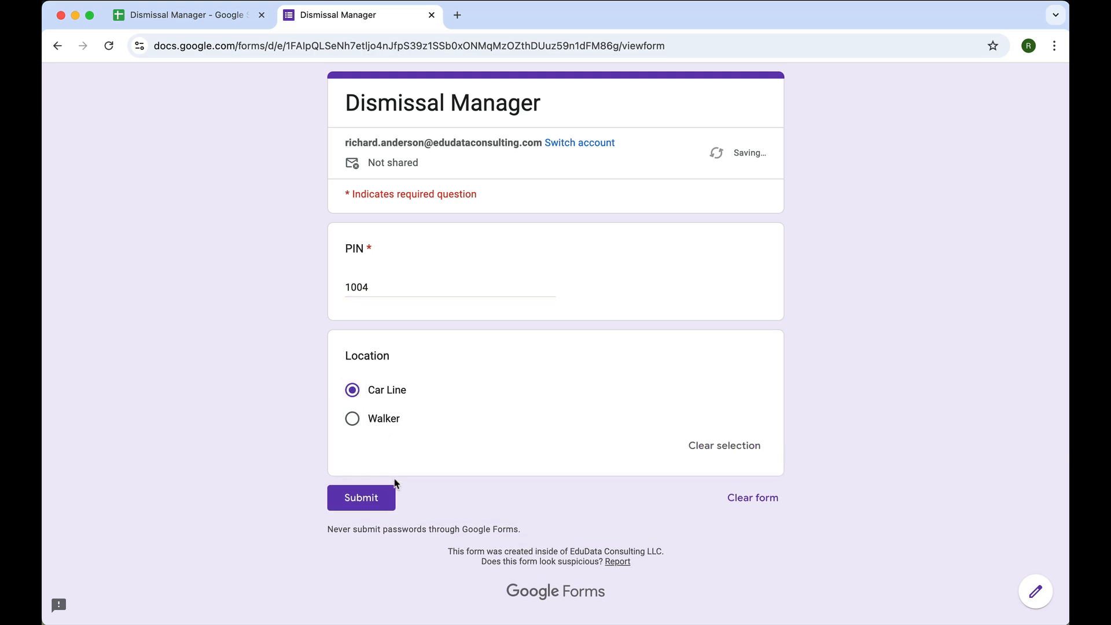
left_click(376, 495)
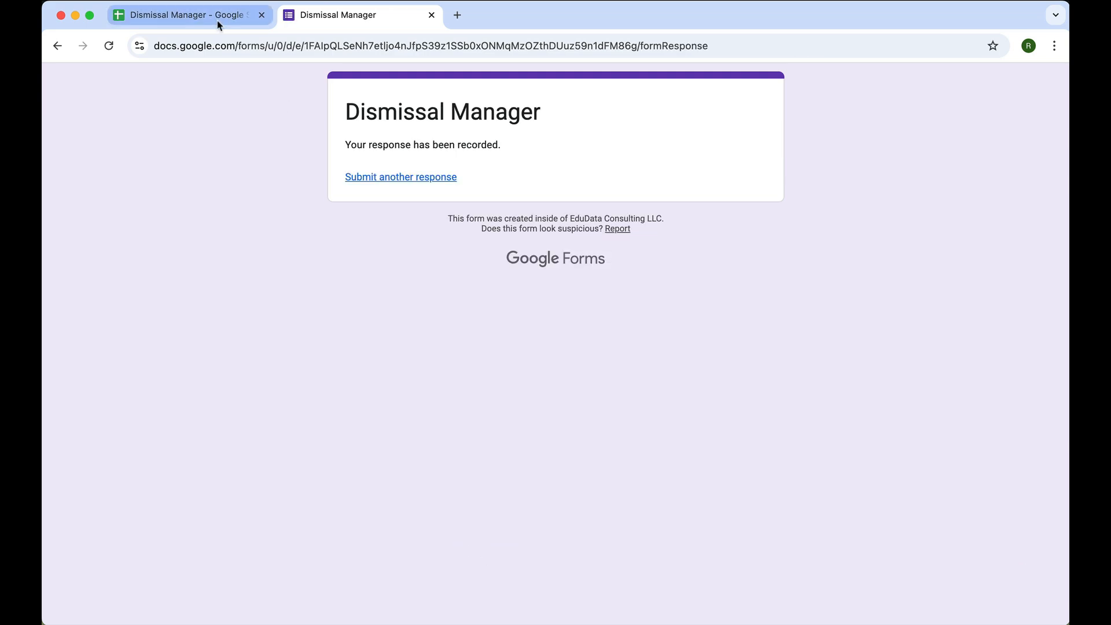
left_click(217, 19)
Step: Verify the new Car Line student appears on the Data sheet, the grade 1 tab and their teacher's tab
left_click(365, 613)
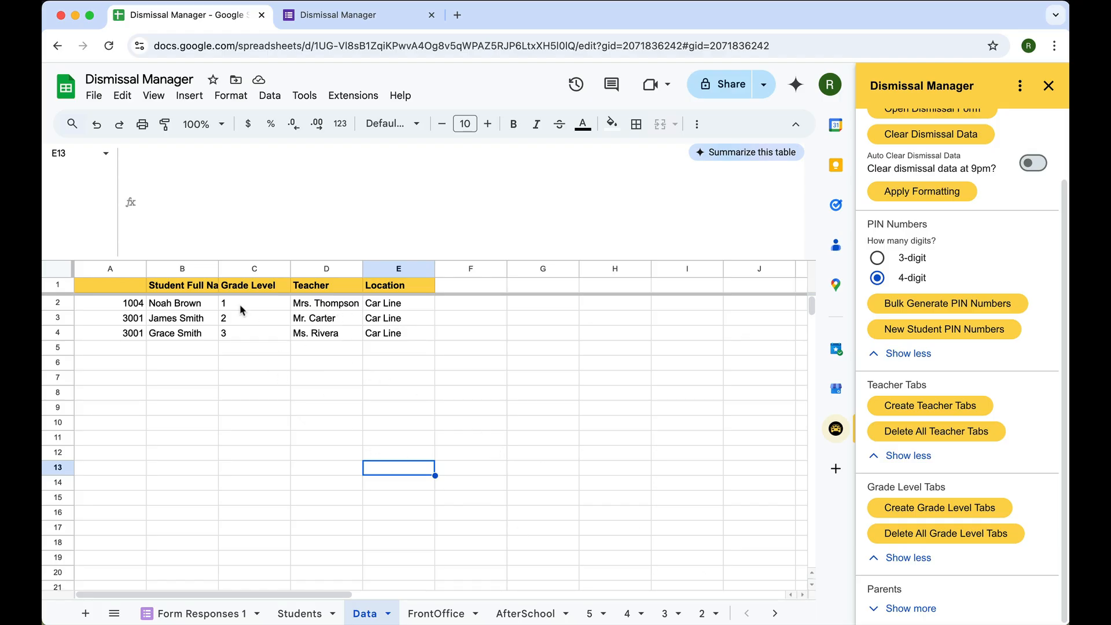
left_click(775, 613)
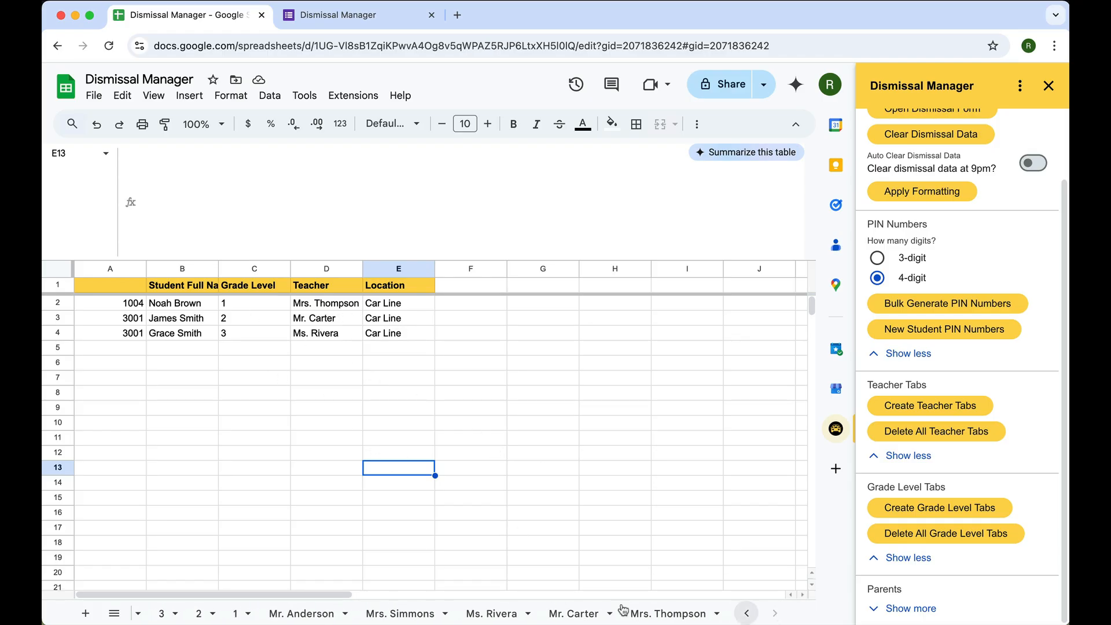
left_click(237, 613)
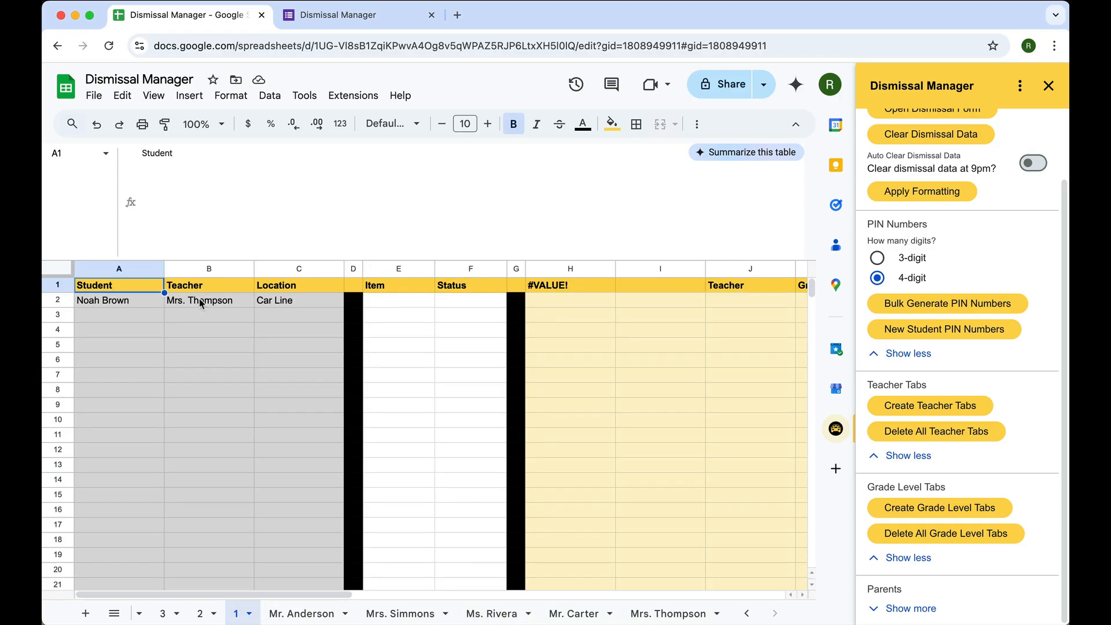
left_click(660, 613)
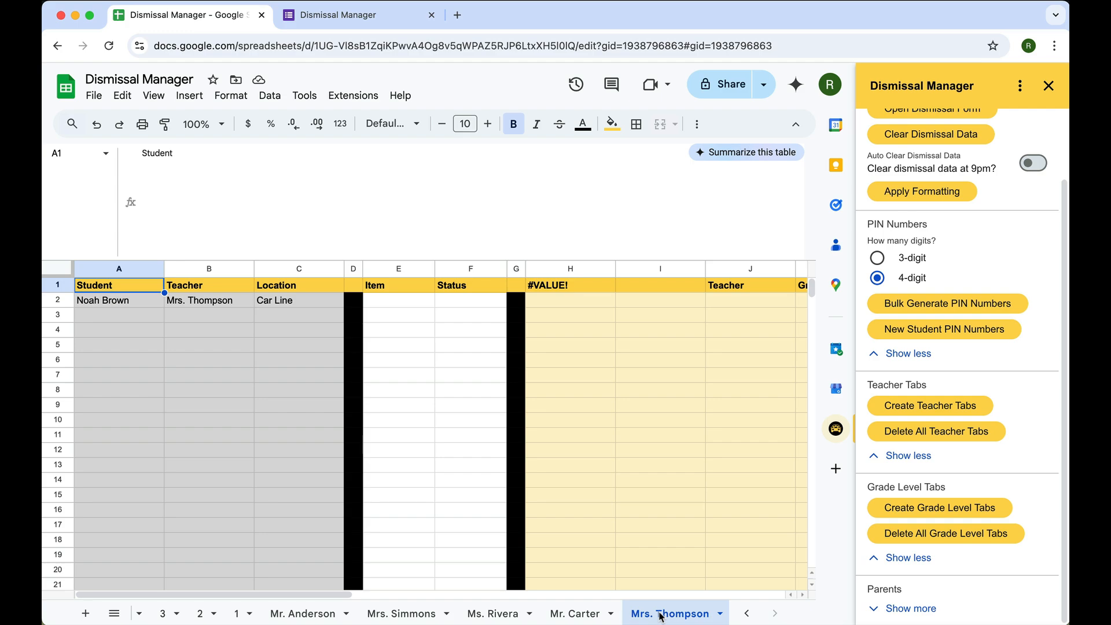
Step: Recalculate FrontOffice's D1 after-school formula so the student activity list fills in
left_click(747, 613)
left_click(749, 613)
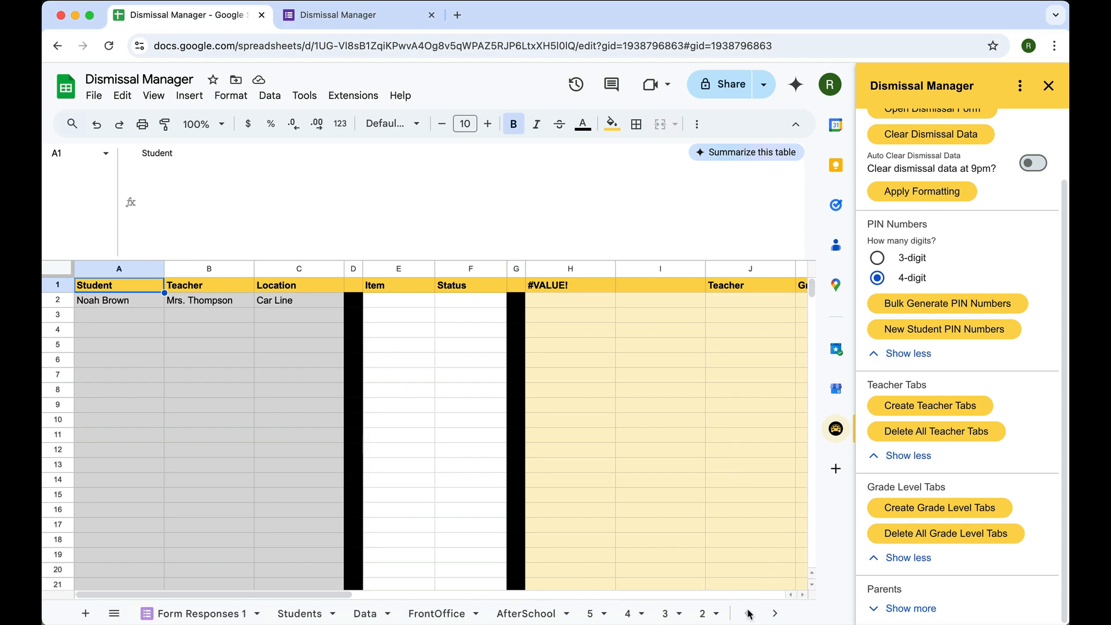
left_click(425, 615)
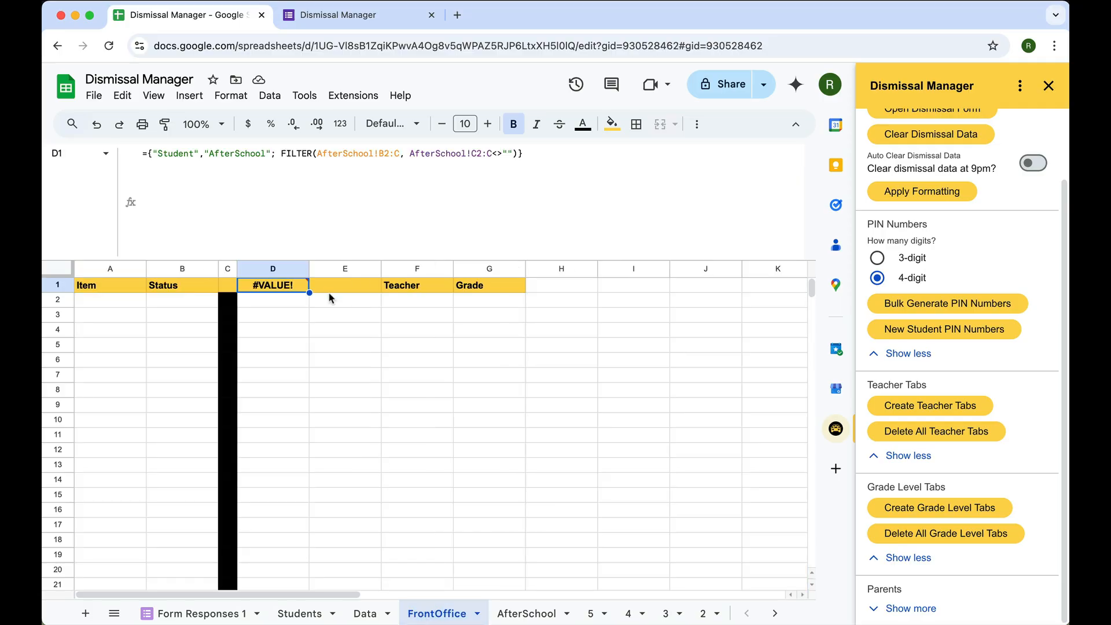
double_click(290, 291)
key("Return")
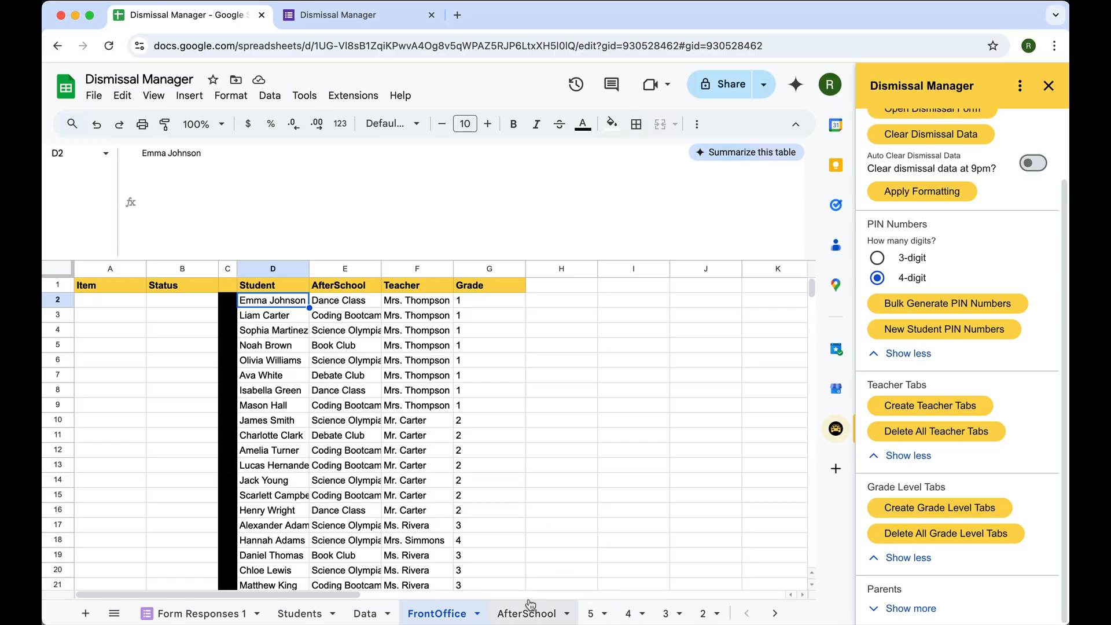
Step: Check the after-school list on grade tabs 5, 4, 3, 2 and the grade 1 teacher's tab, then return to FrontOffice
left_click(593, 614)
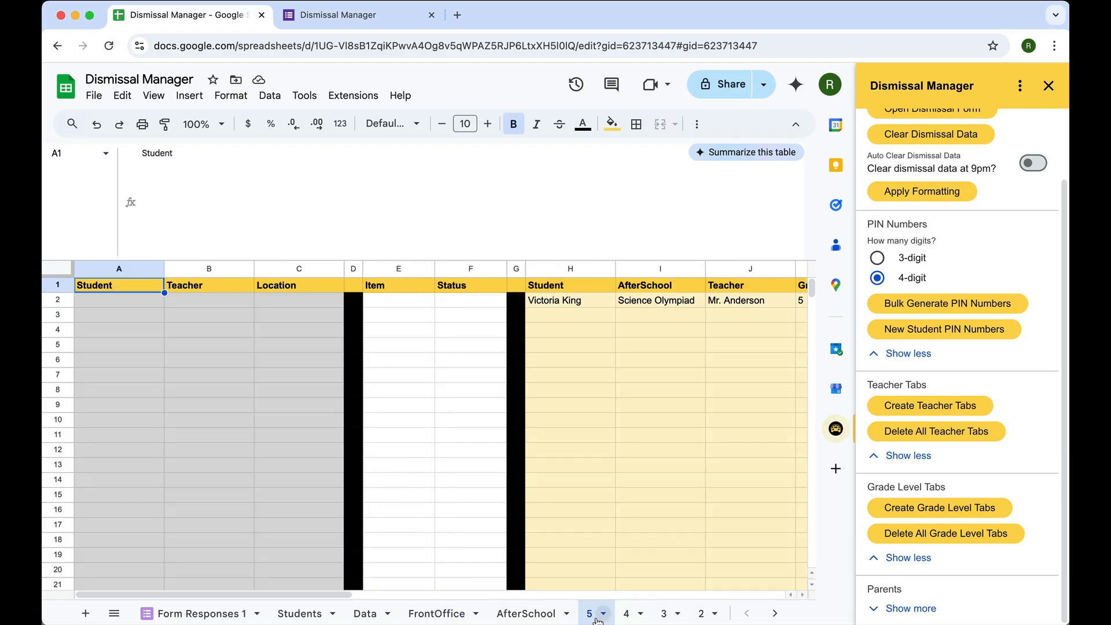
left_click(632, 614)
left_click(665, 615)
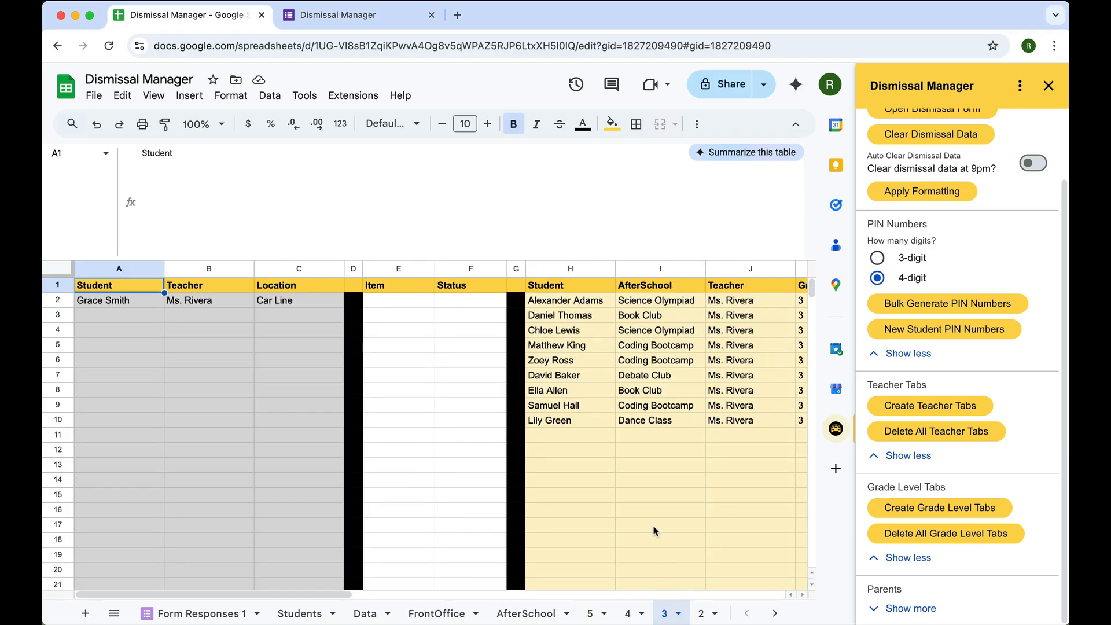
scroll(651, 523, "right", 5)
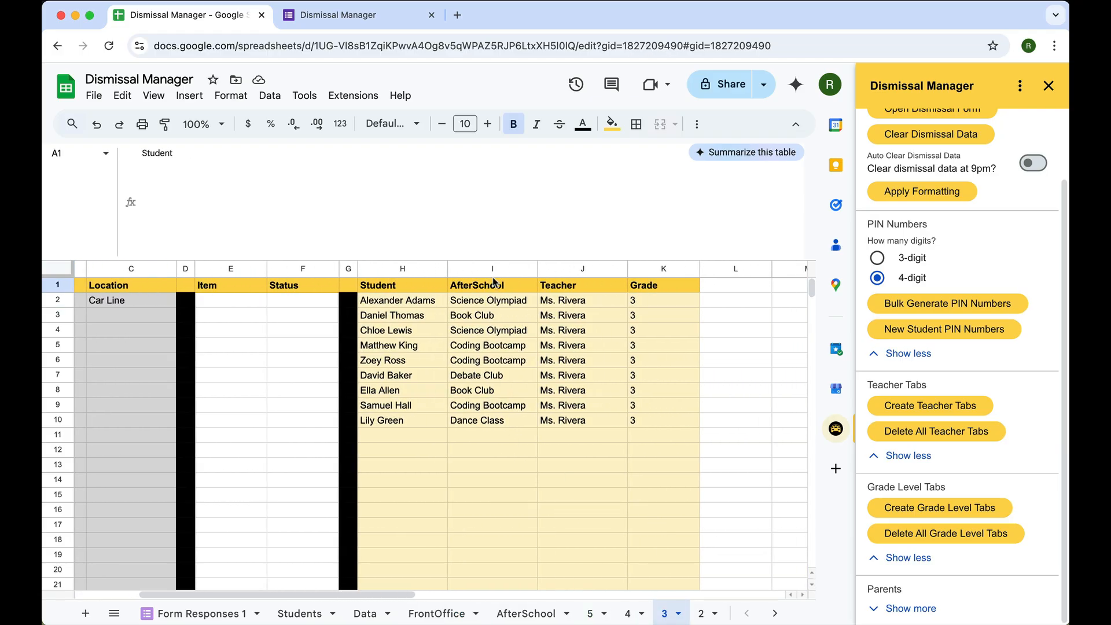
left_click(702, 614)
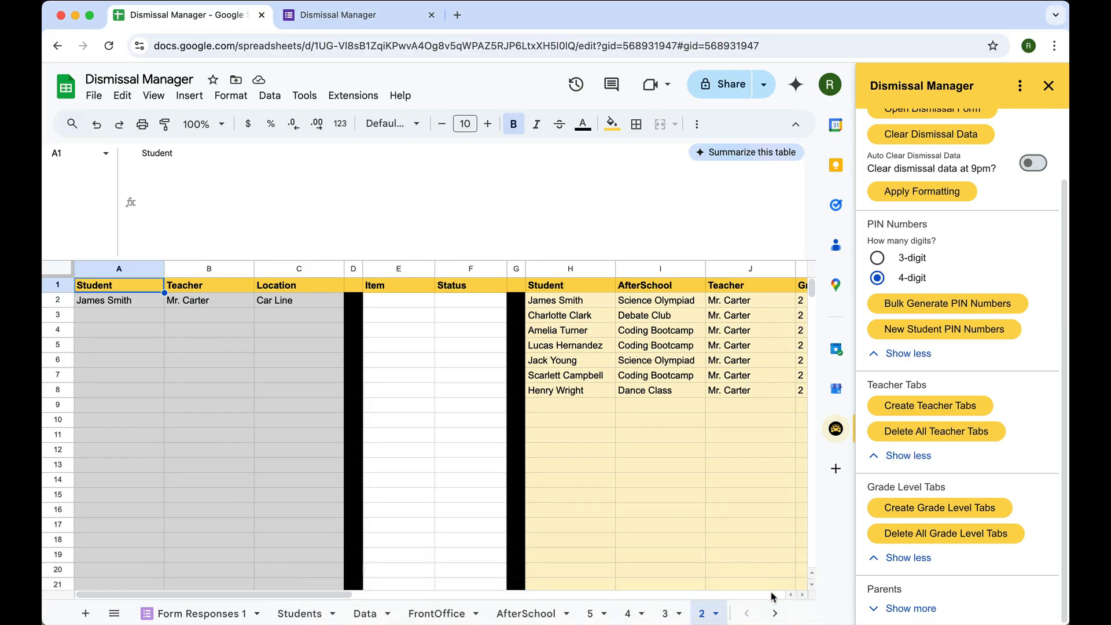
left_click(775, 613)
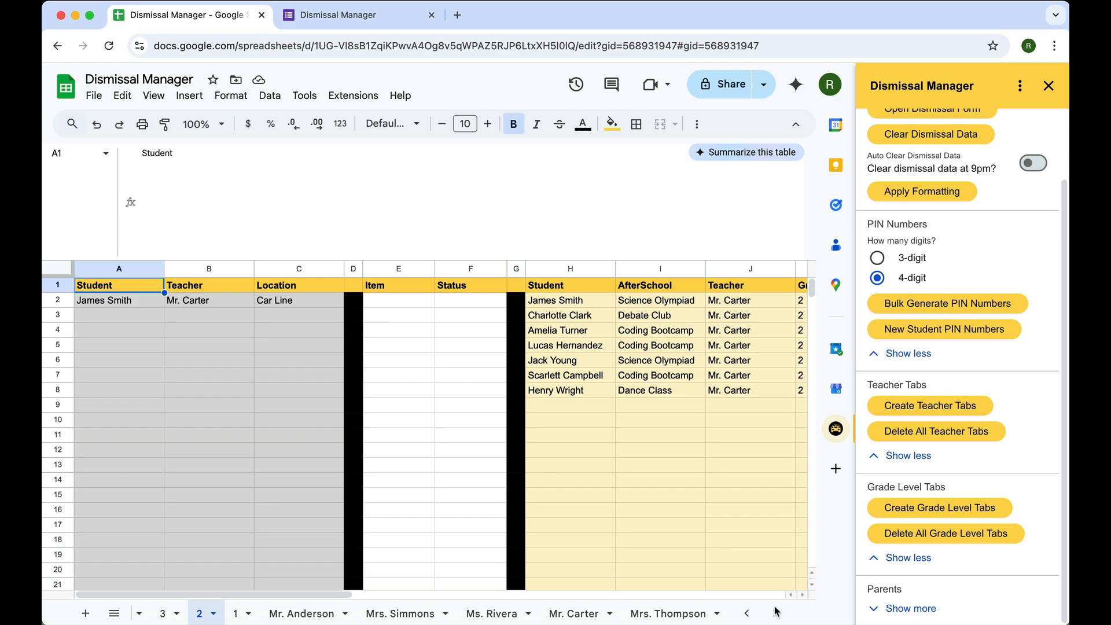
left_click(687, 616)
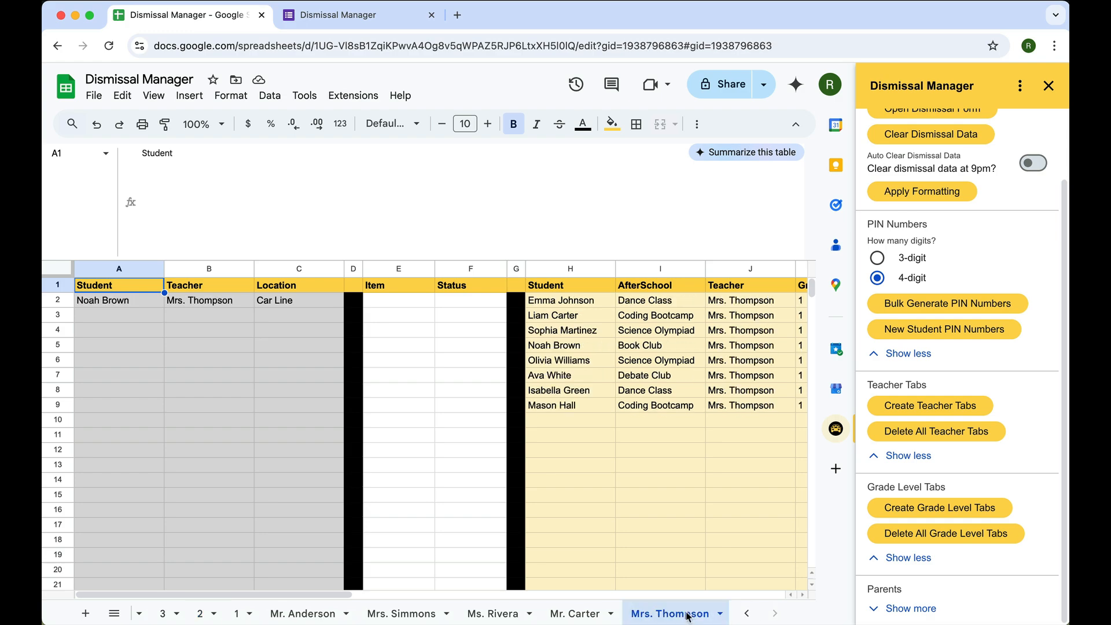
left_click(747, 614)
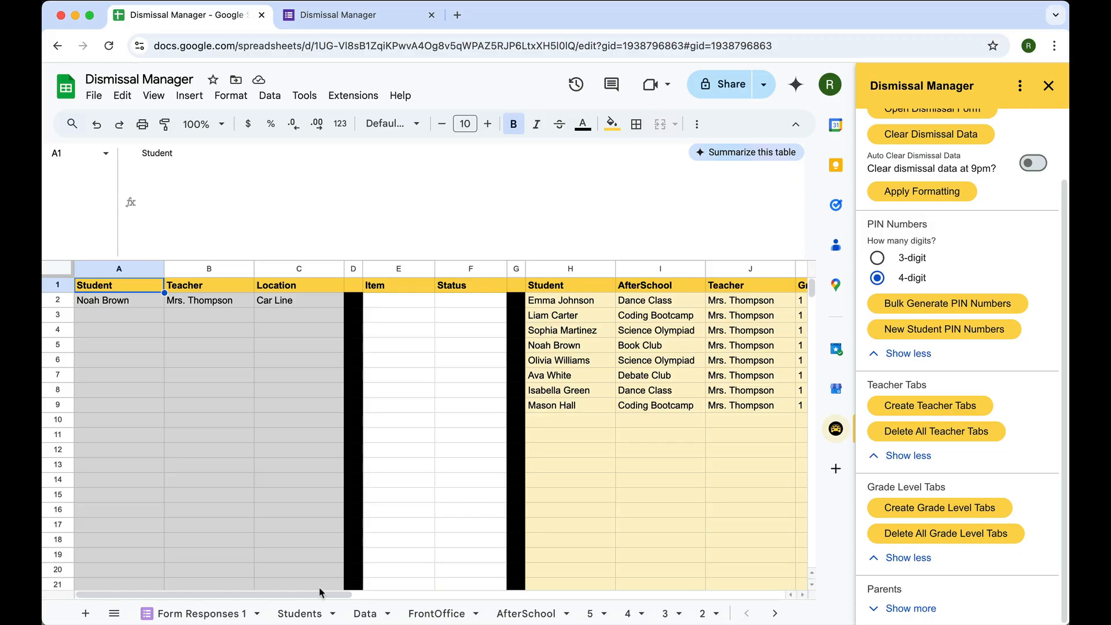
left_click(445, 613)
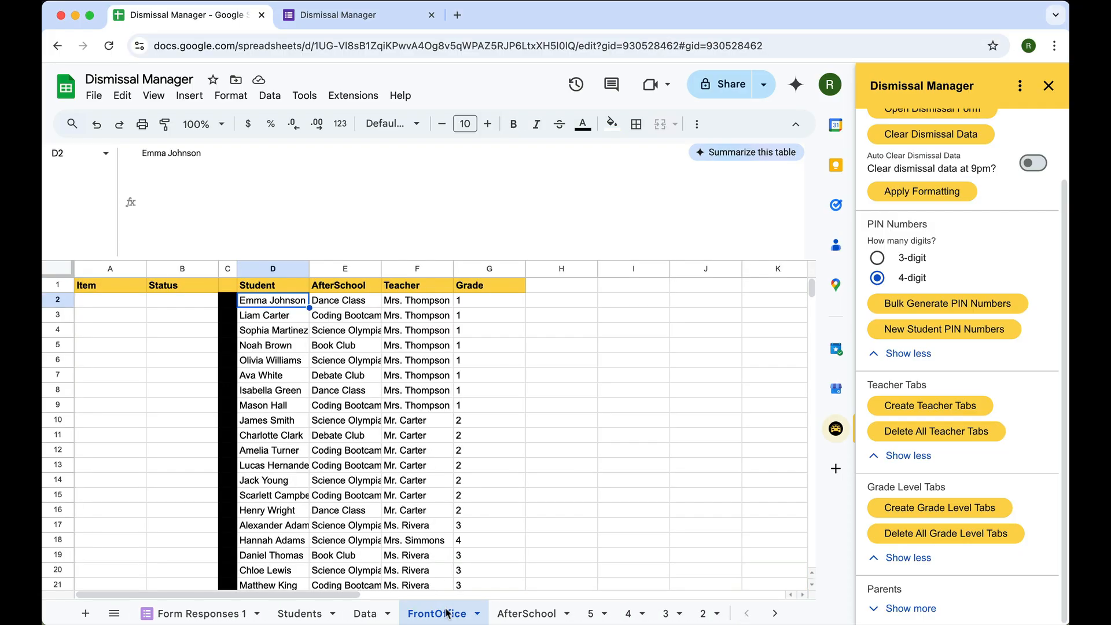
Step: Enter Bus 5 in A2 and Departing in B2 on the FrontOffice sheet
left_click(106, 305)
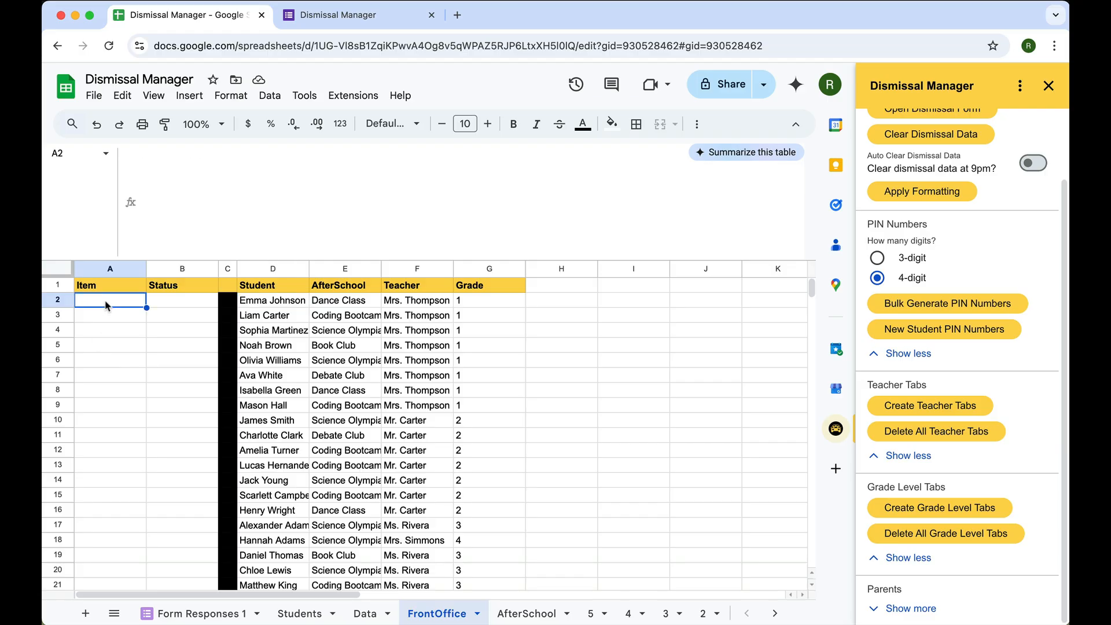
type("Bus 5")
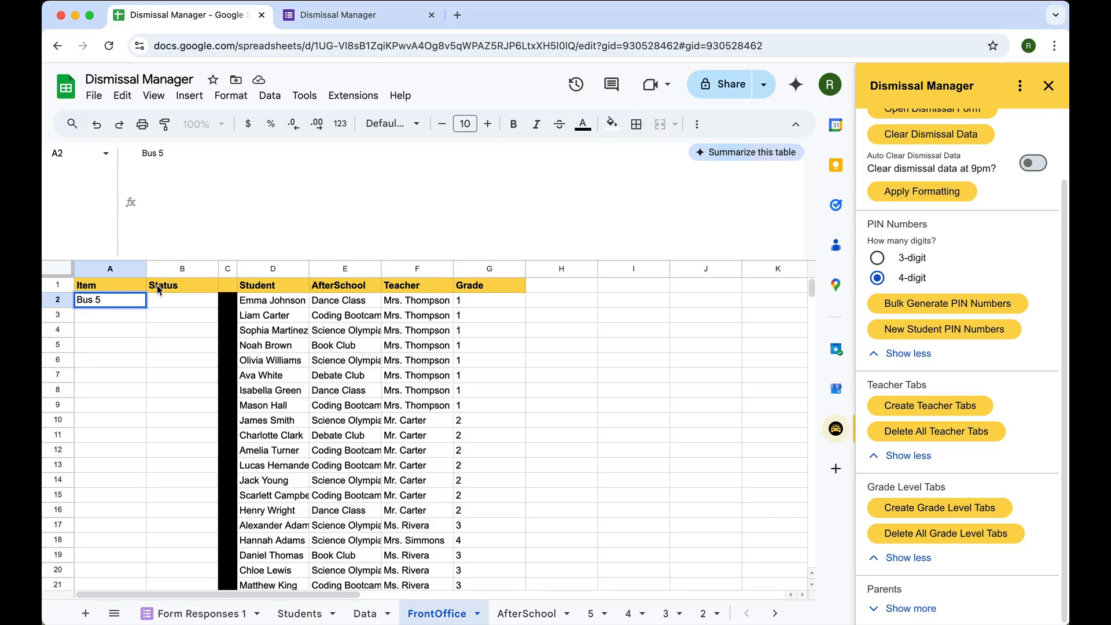
left_click(169, 302)
type("Departing")
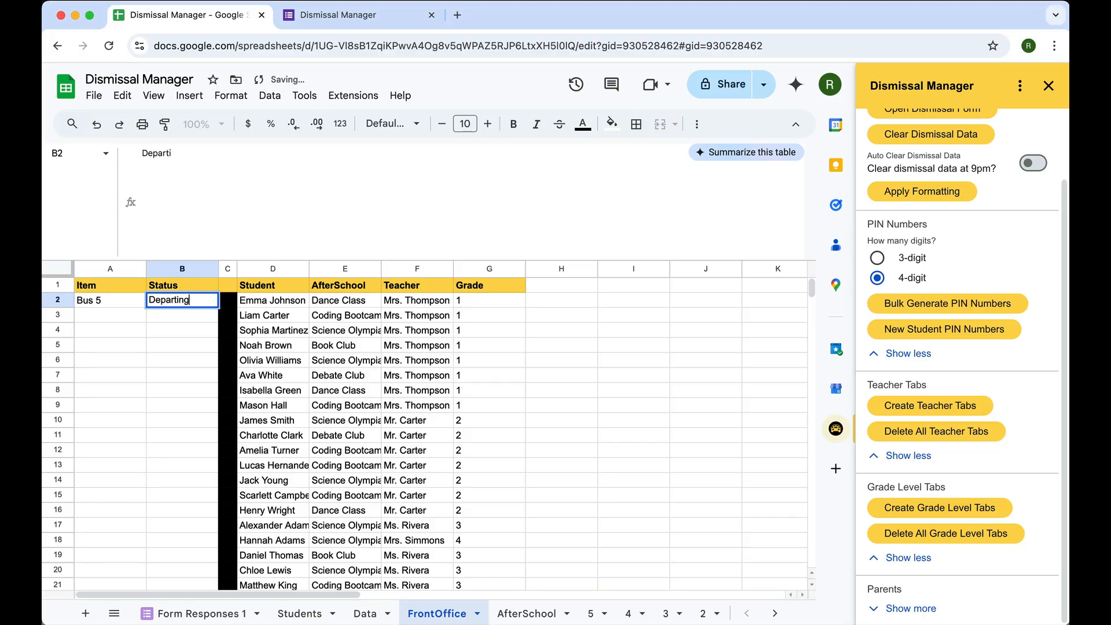
left_click(176, 342)
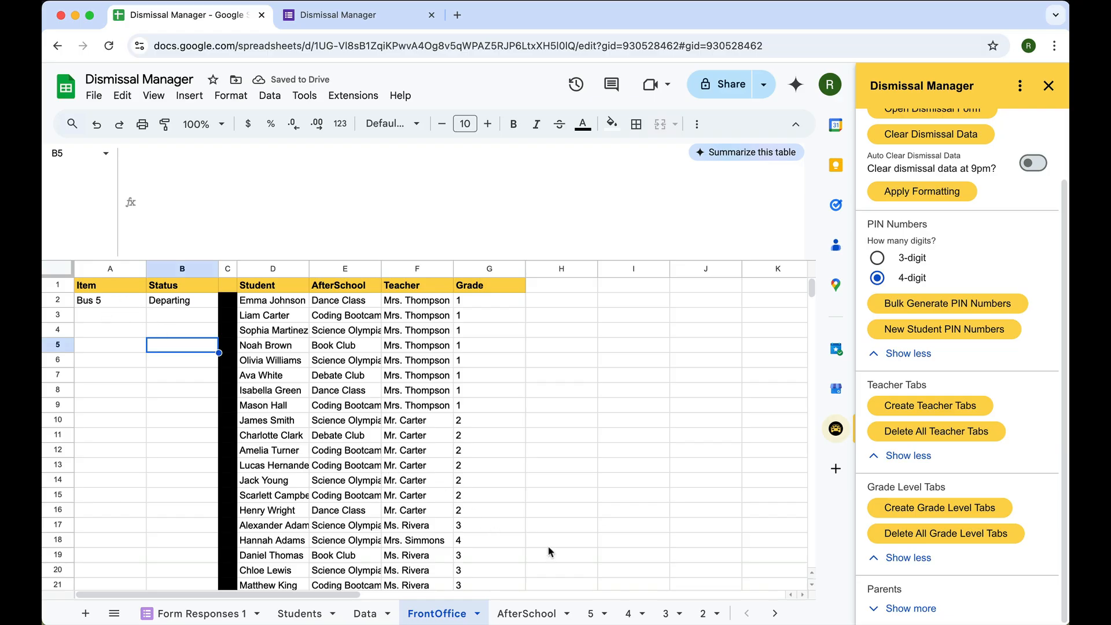
Step: Check the status on the grade 5 and grade 2 teacher tabs, then return to FrontOffice
left_click(590, 613)
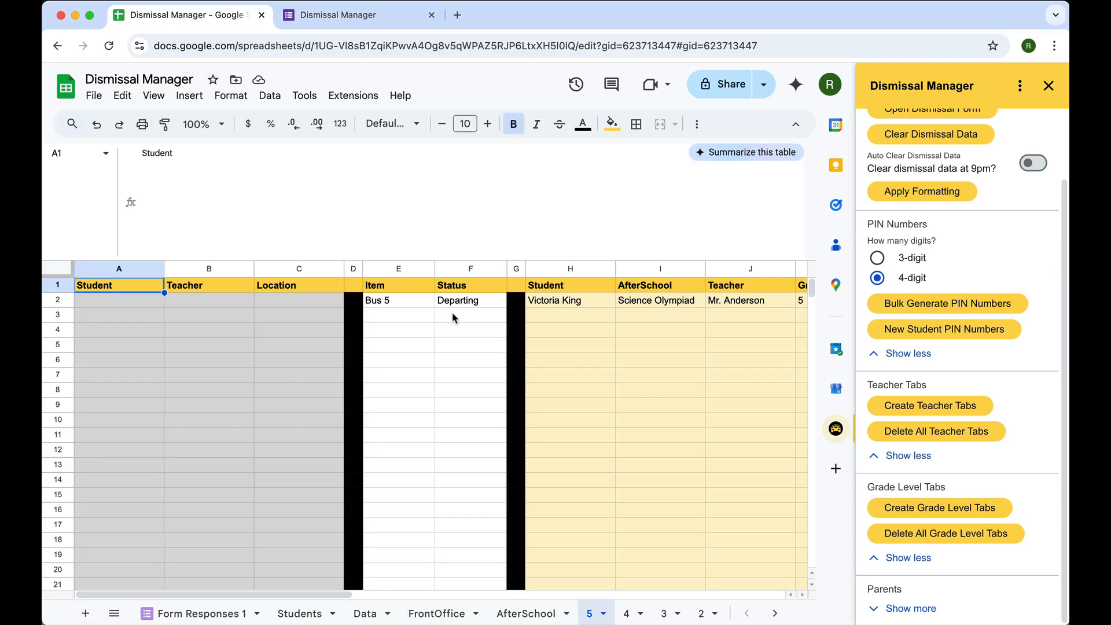
left_click(775, 613)
left_click(778, 613)
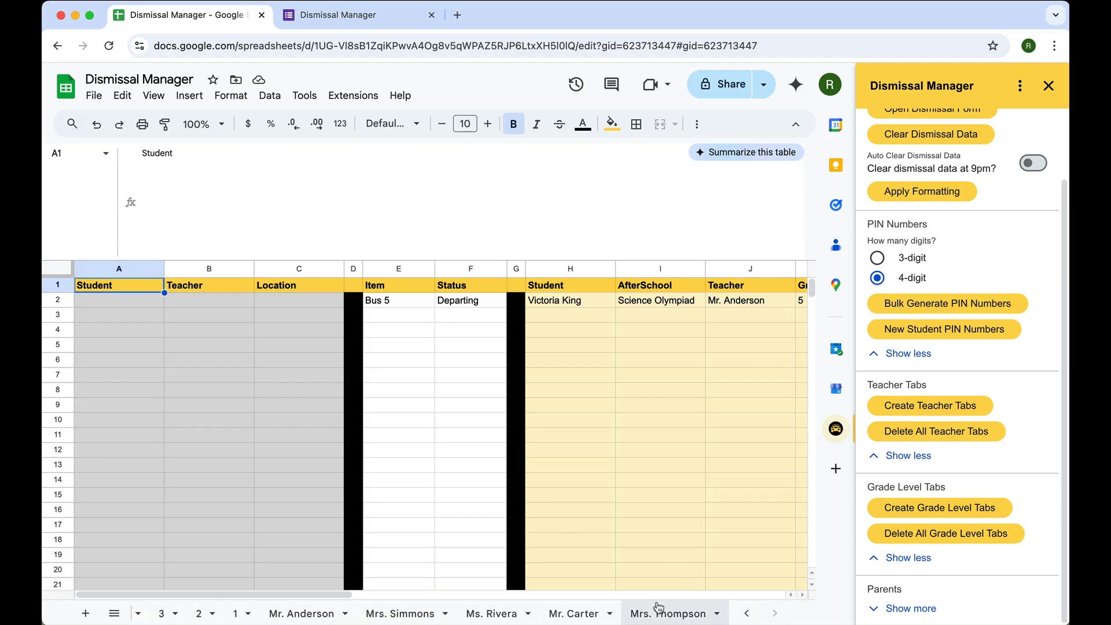
left_click(576, 613)
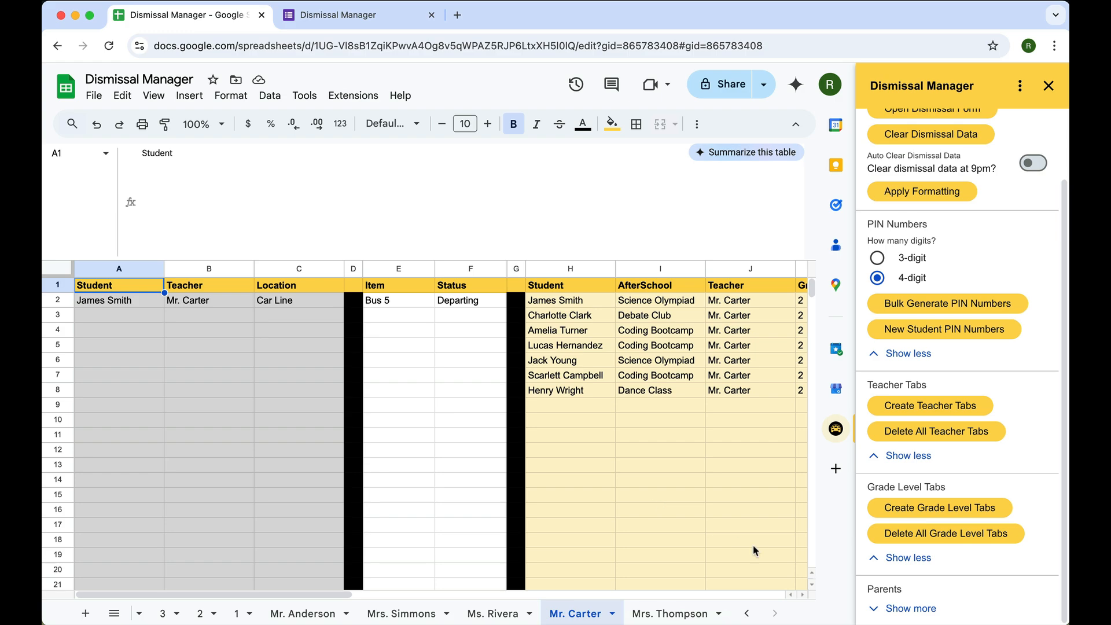
left_click(747, 613)
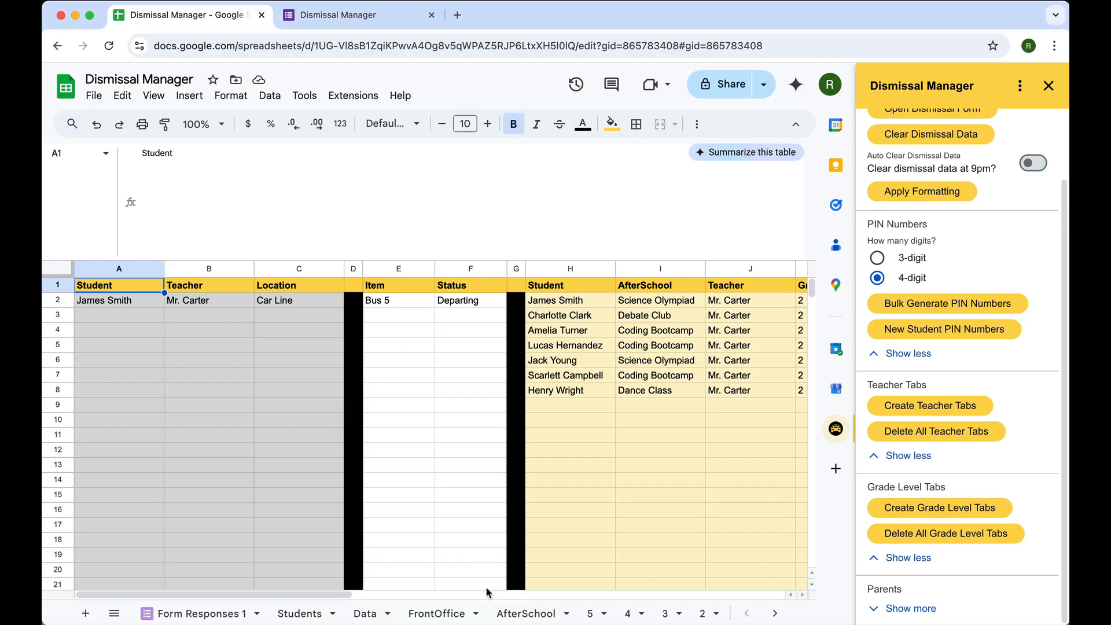
left_click(442, 615)
Step: Give the Bus 5 cell the Grade header's formatting and apply front-office formatting to all tabs
left_click(494, 286)
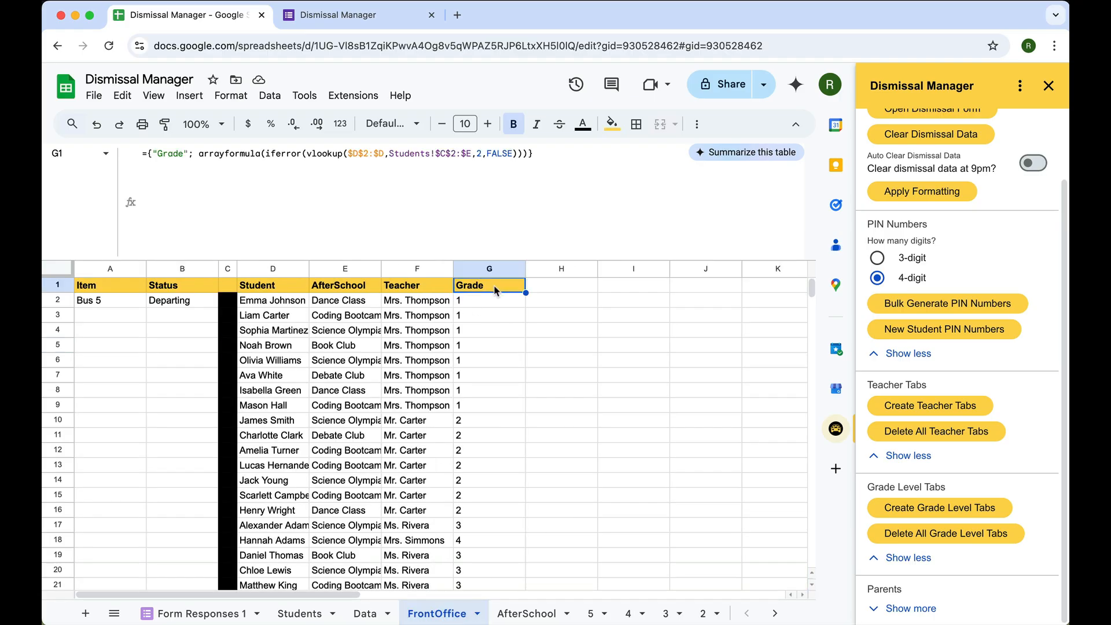
key("ctrl+c")
left_click(110, 300)
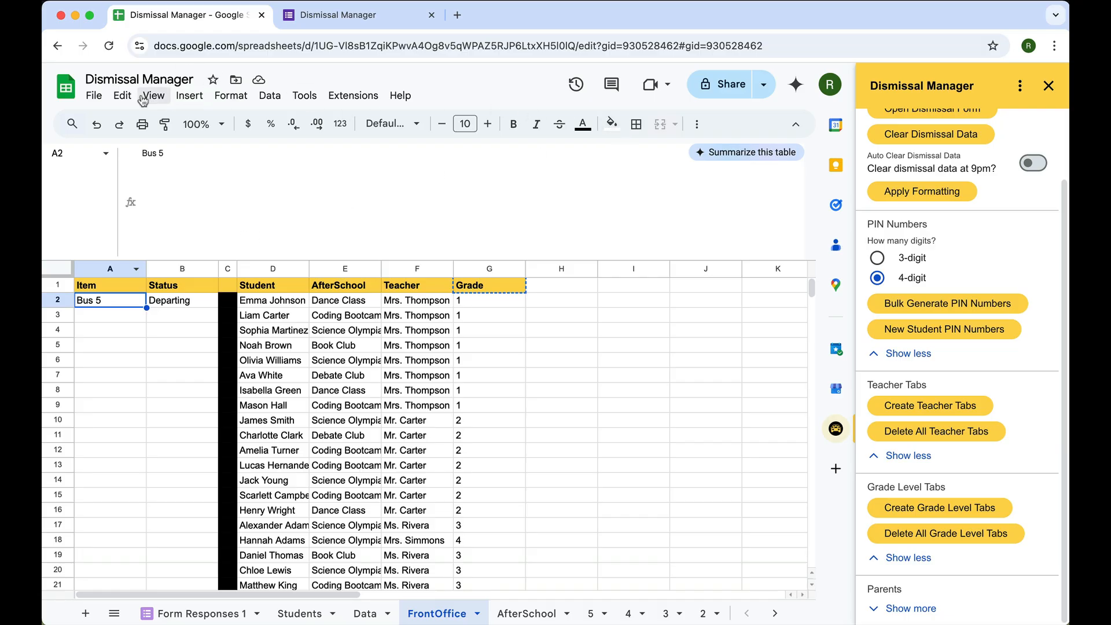
left_click(123, 97)
mouse_move(216, 246)
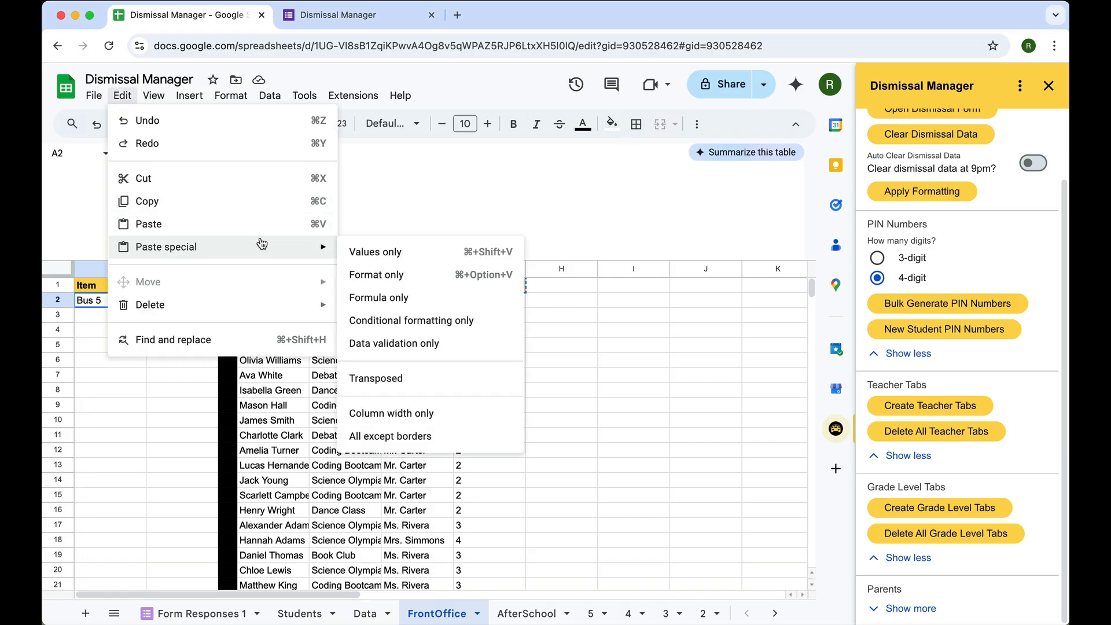
left_click(373, 250)
left_click(142, 432)
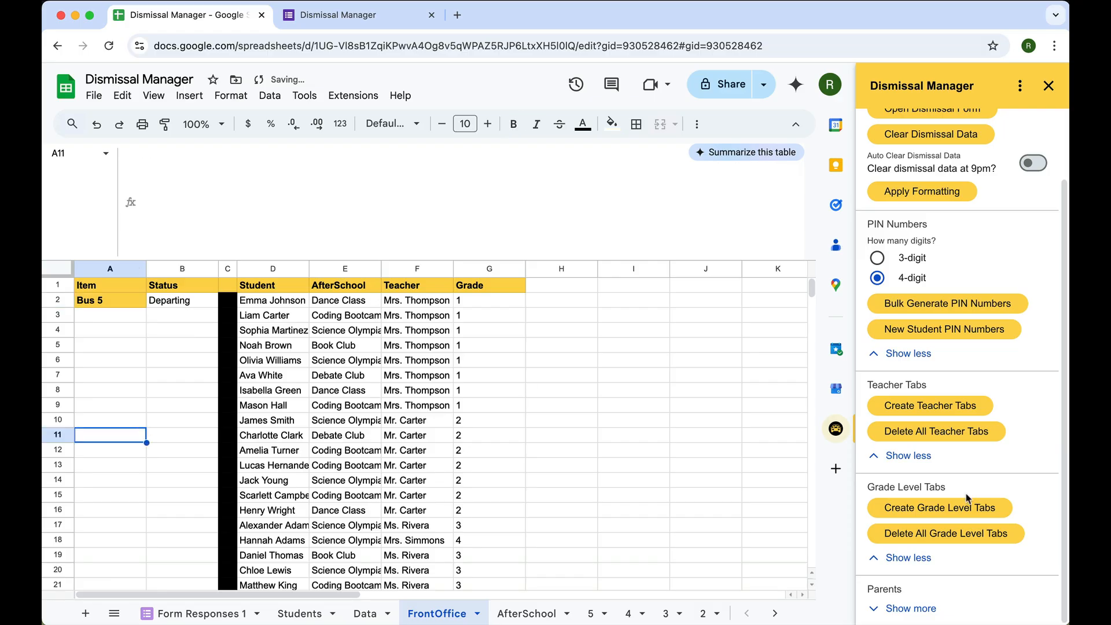
left_click(943, 195)
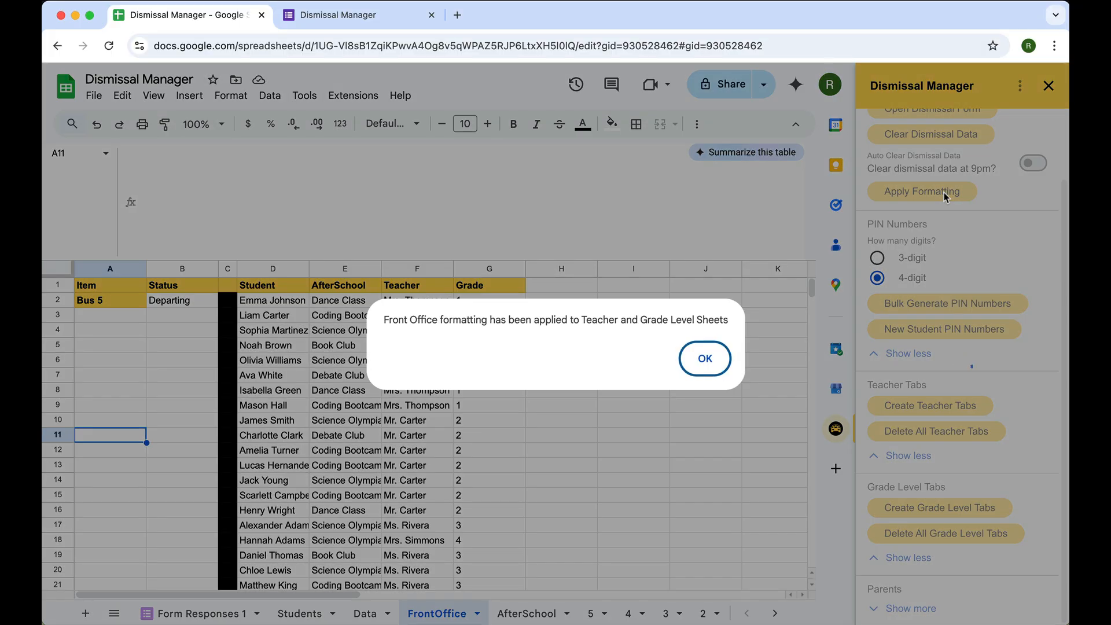
left_click(704, 362)
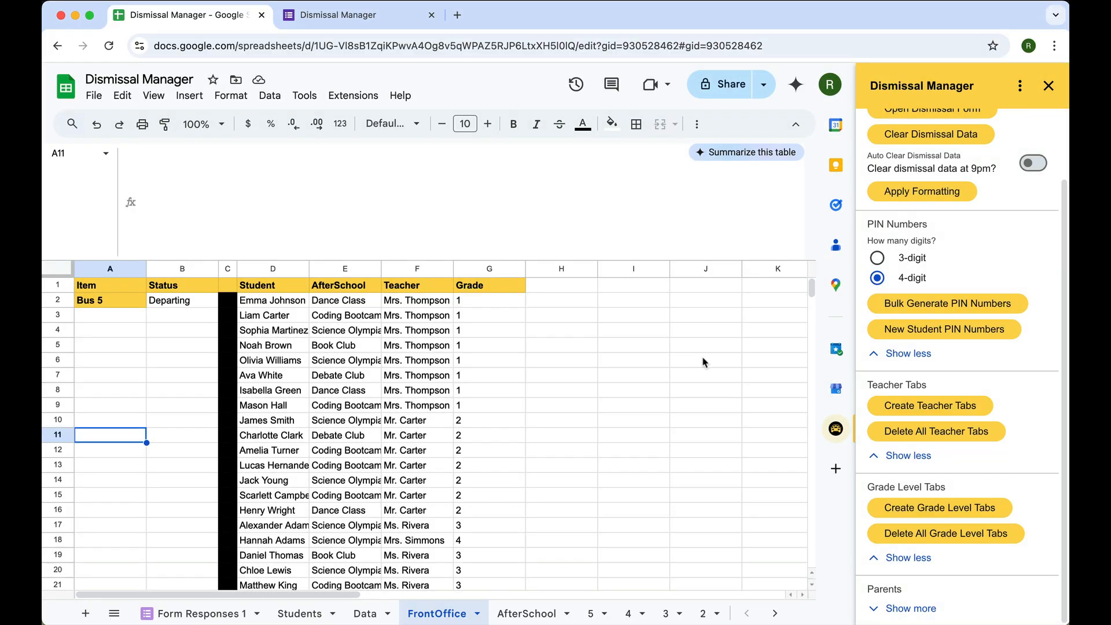
Step: Browse the grade 5, 4, 3 and 2 tabs and expand the Parents options
left_click(588, 611)
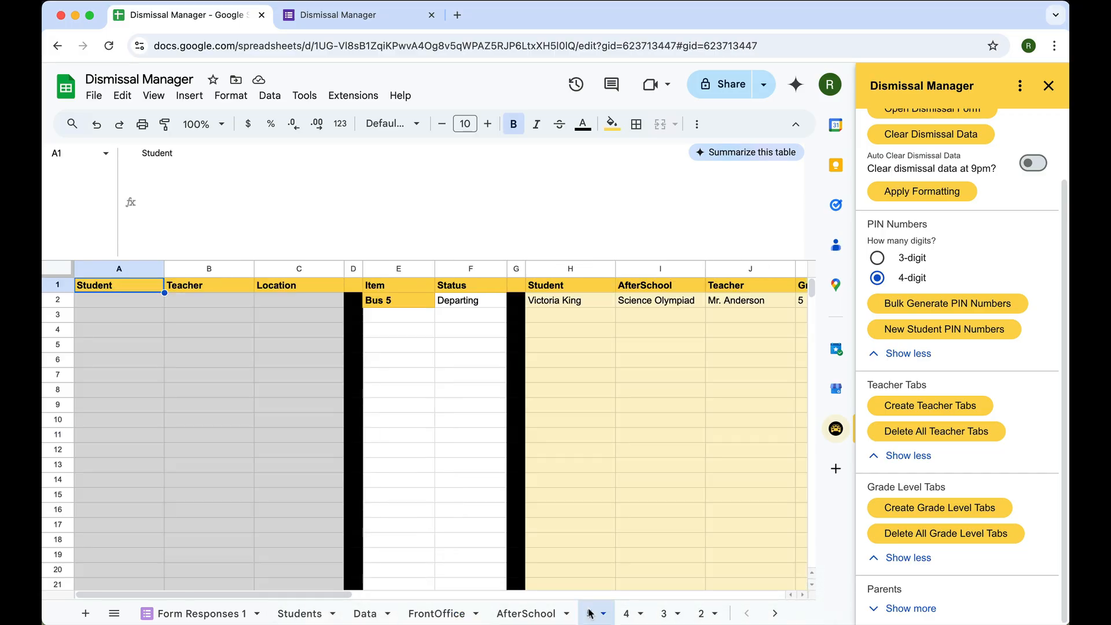
left_click(627, 612)
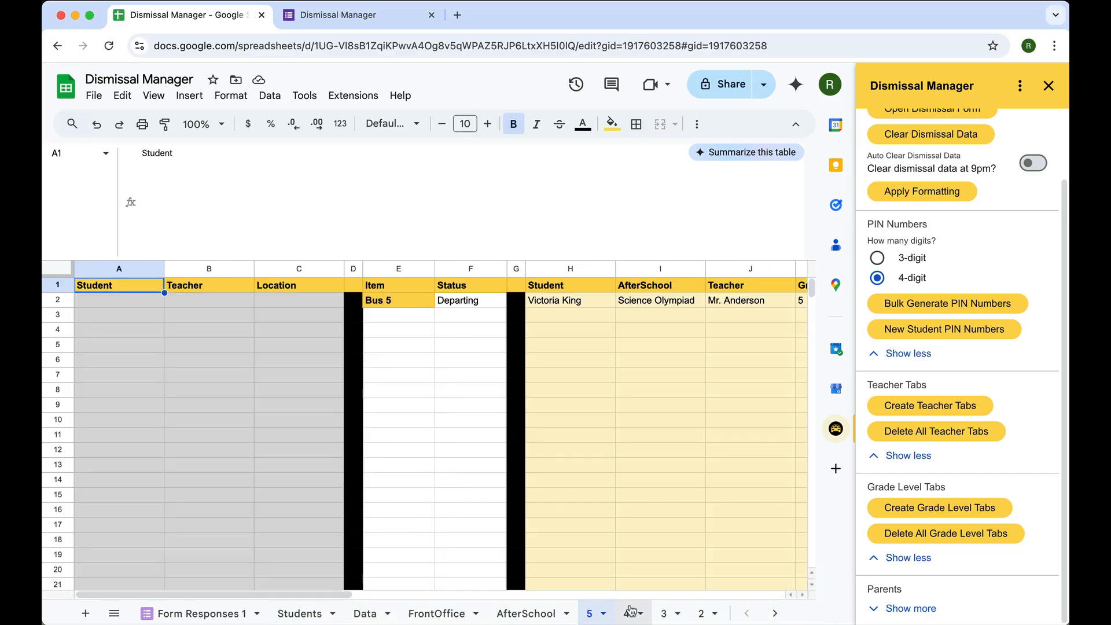
left_click(661, 612)
left_click(698, 613)
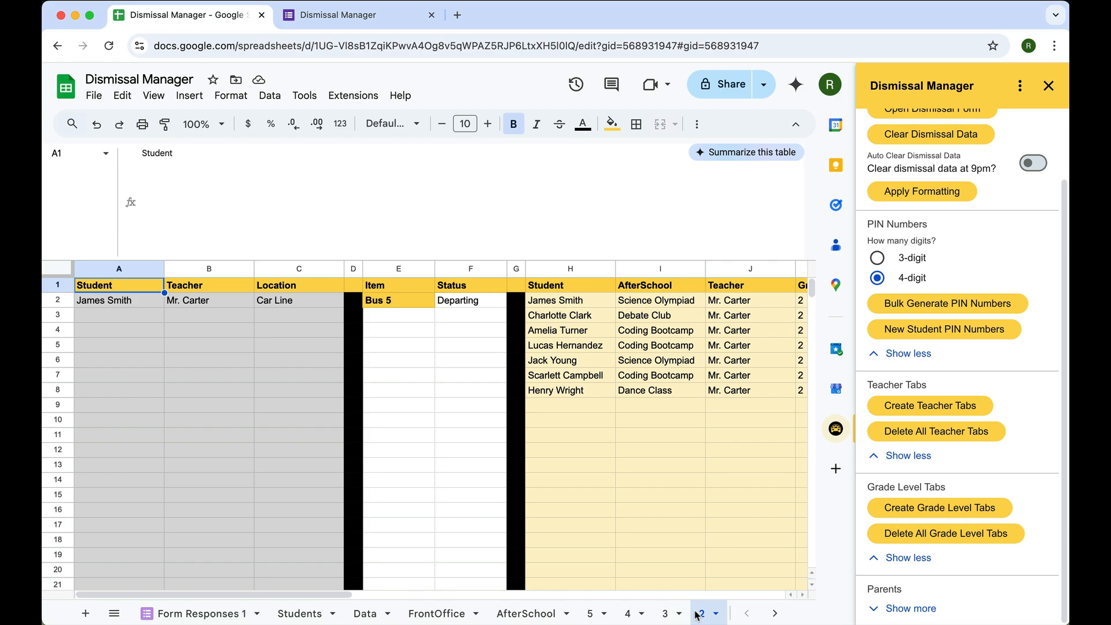
left_click(906, 608)
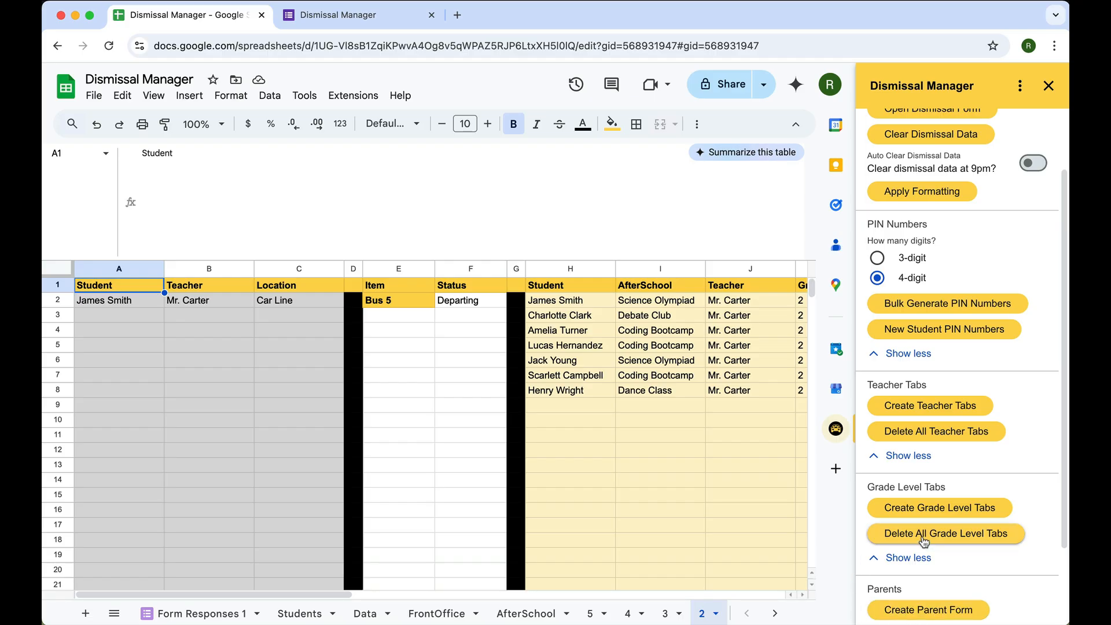
Step: Create the parent dismissal change form from the sidebar, confirm 'Google Form Created!', and re-expand Parents
scroll(923, 540, "down", 2)
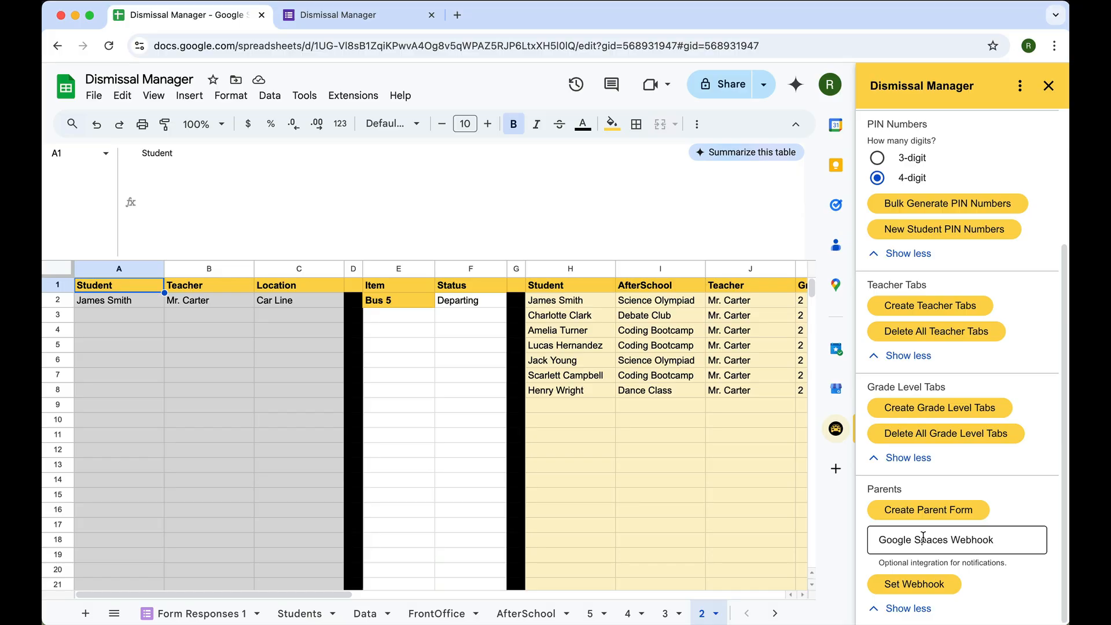
left_click(933, 517)
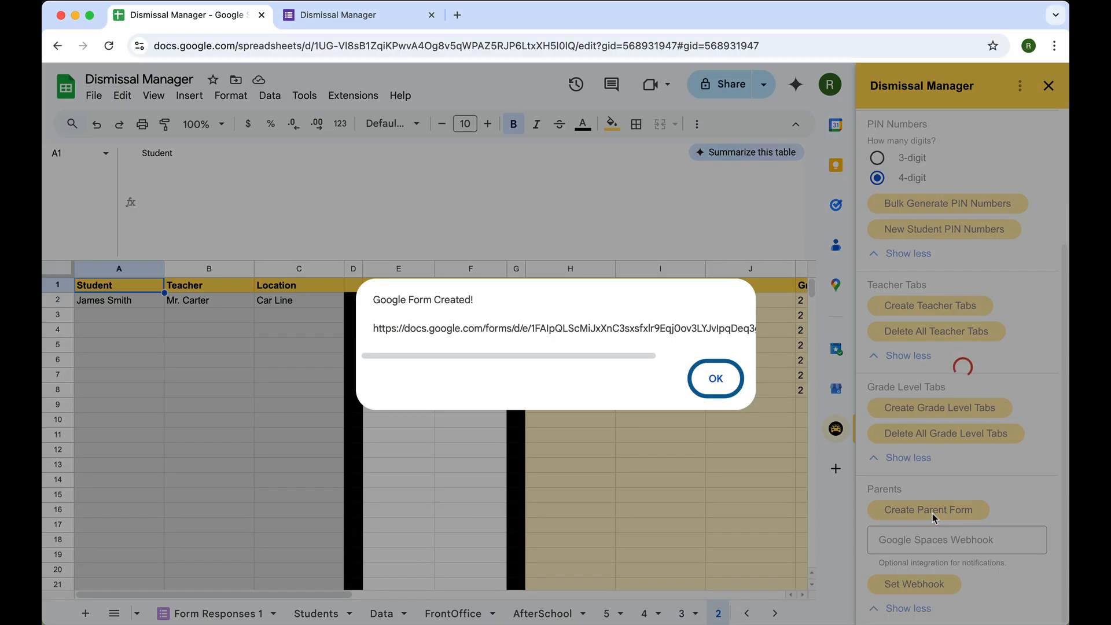
left_click(702, 386)
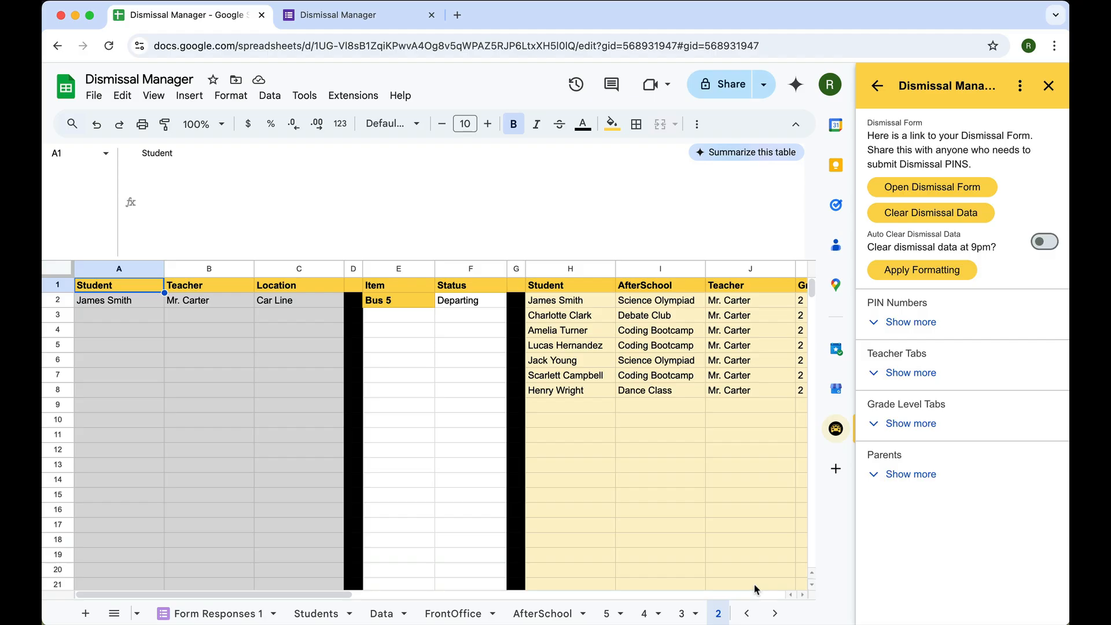
left_click(873, 475)
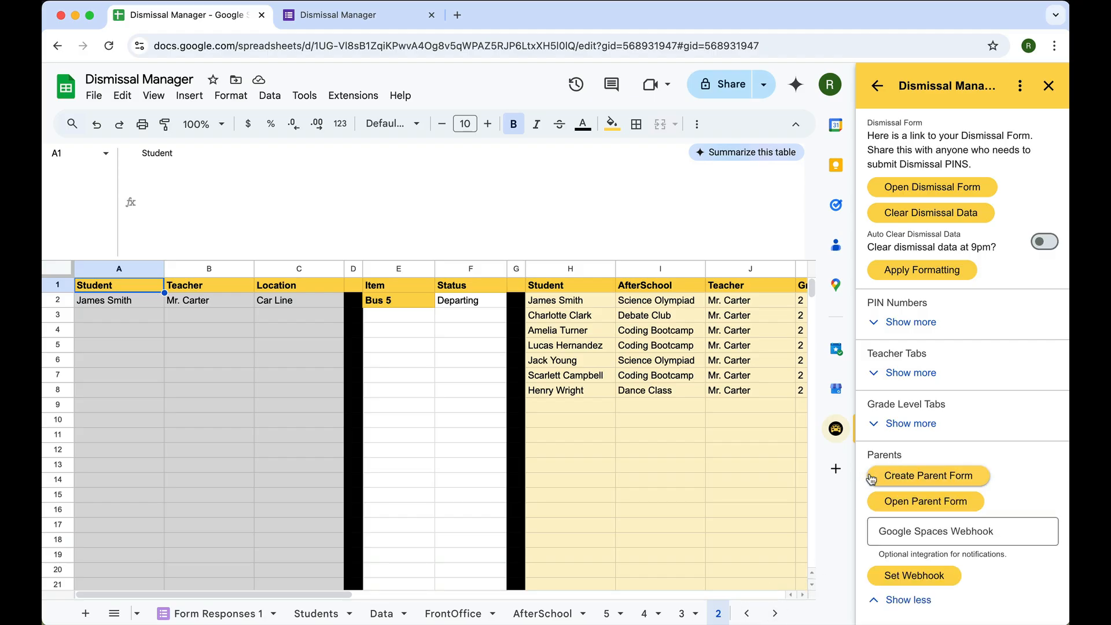
Step: Open the parent form and fill in the parent's name, the student's name and the teacher's name
left_click(921, 503)
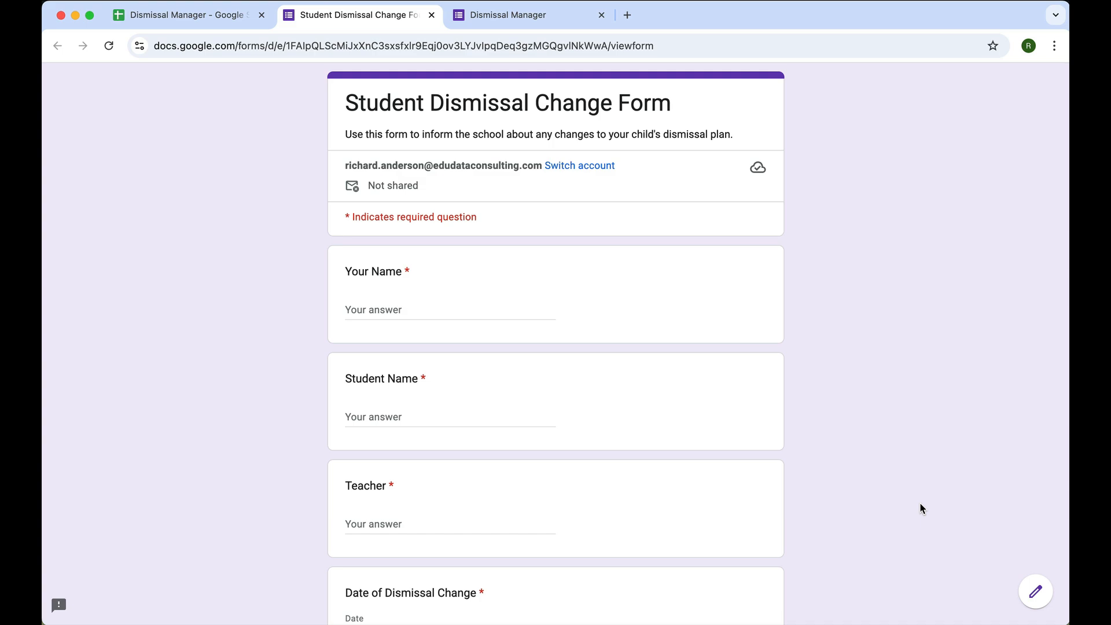
left_click(407, 308)
type("John")
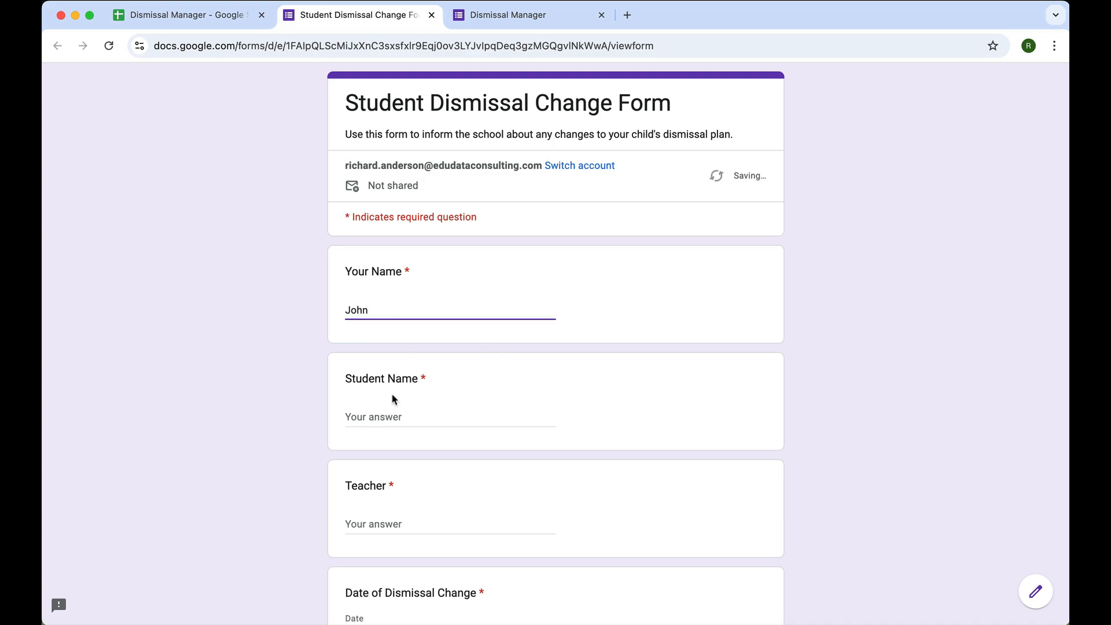
left_click(384, 416)
type("Doe")
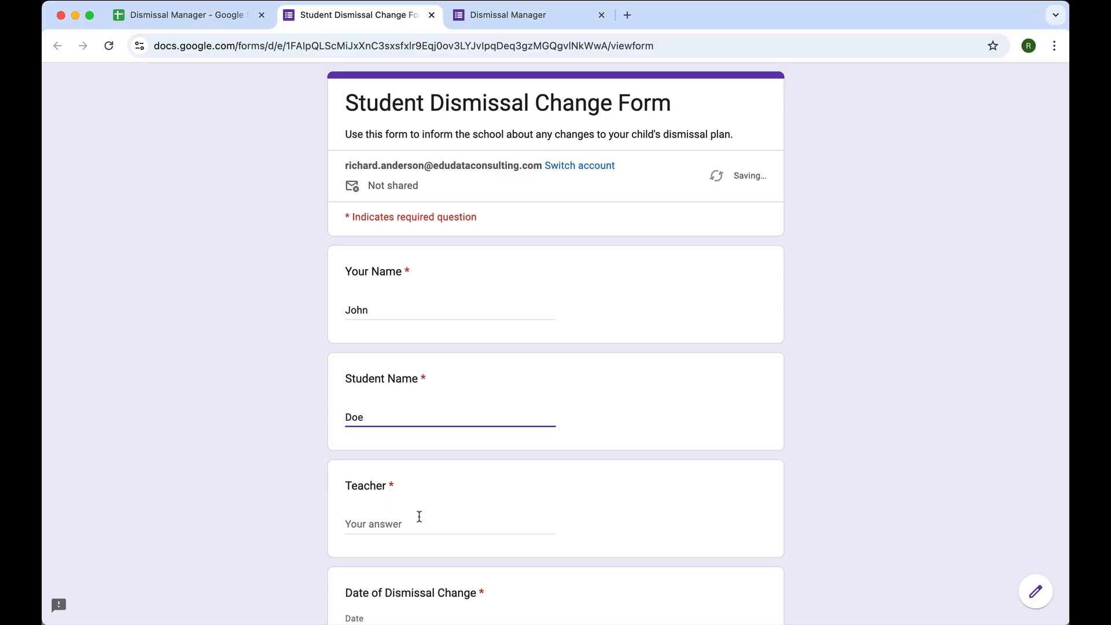
left_click(418, 516)
scroll(418, 515, "down", 2)
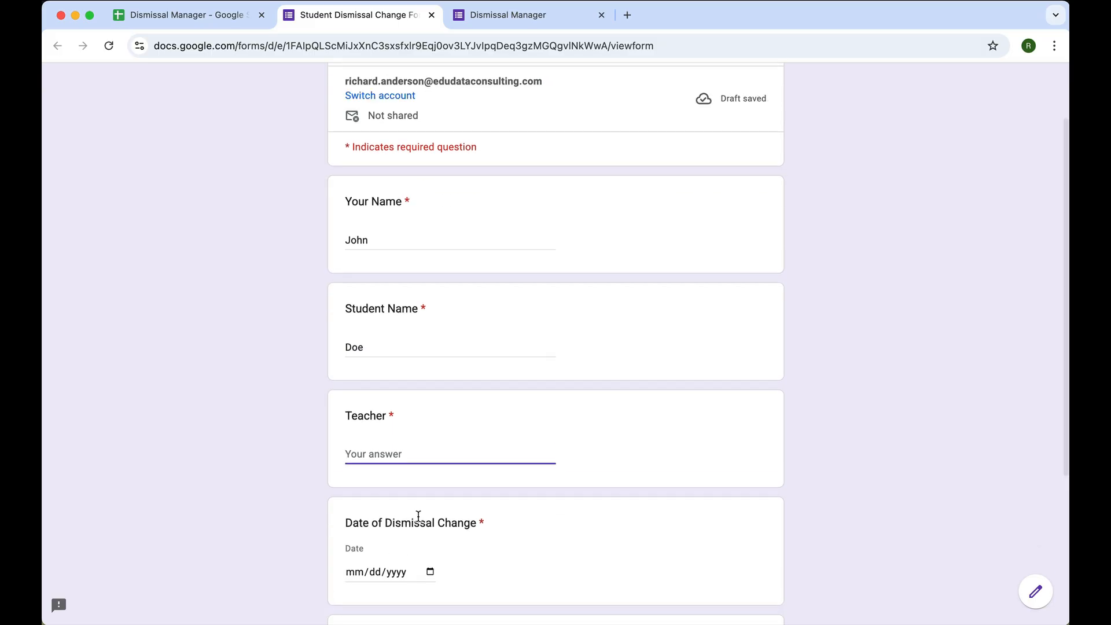
left_click(204, 17)
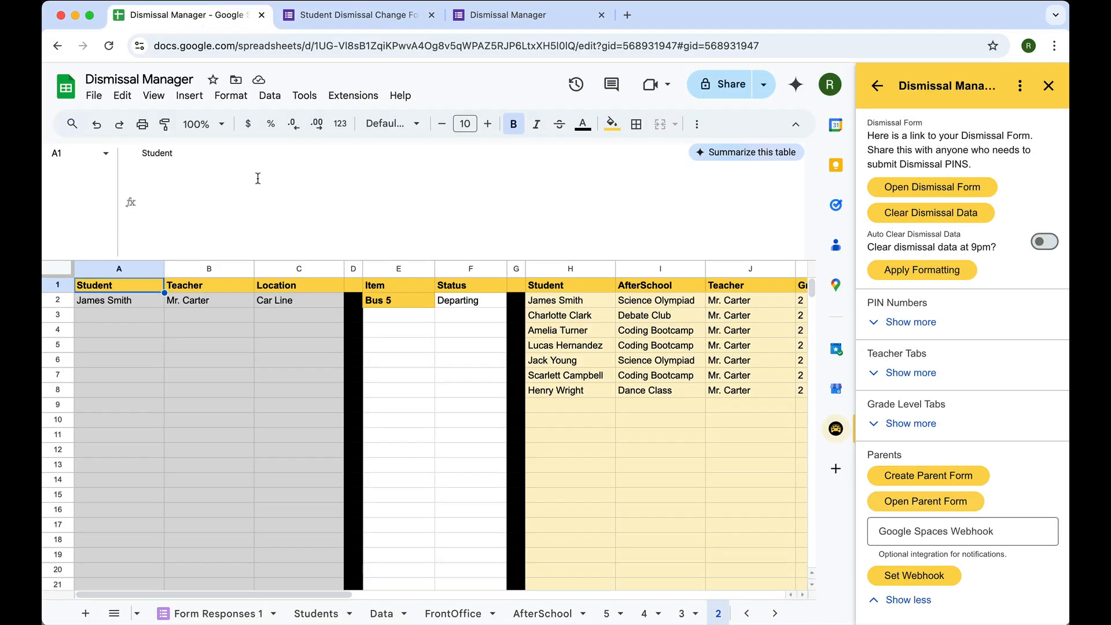
left_click(393, 15)
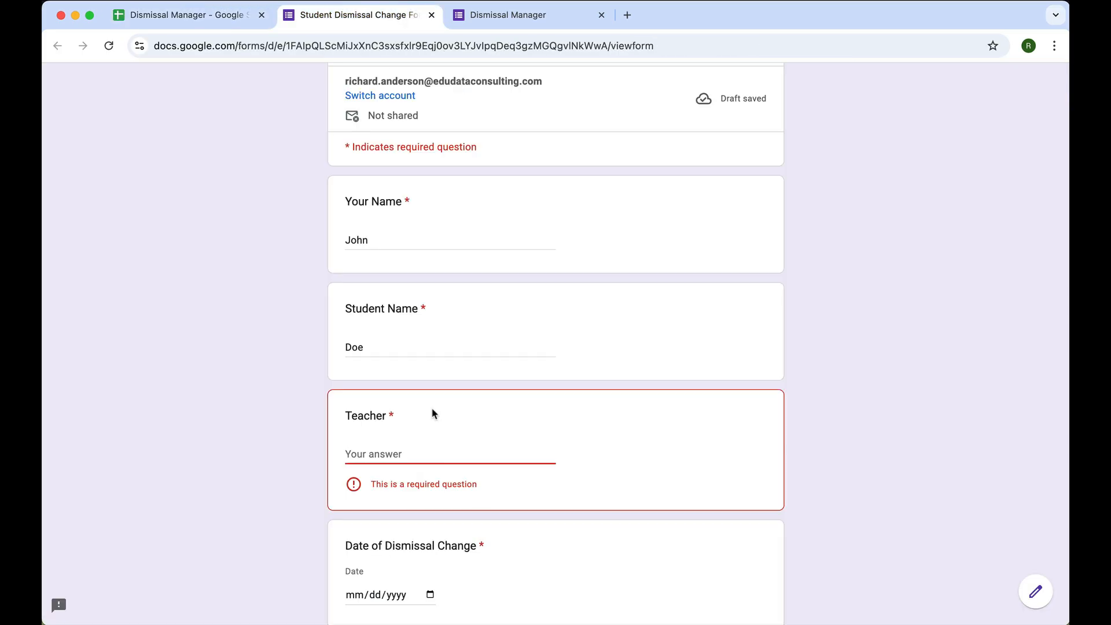
type("Mrs. Thom")
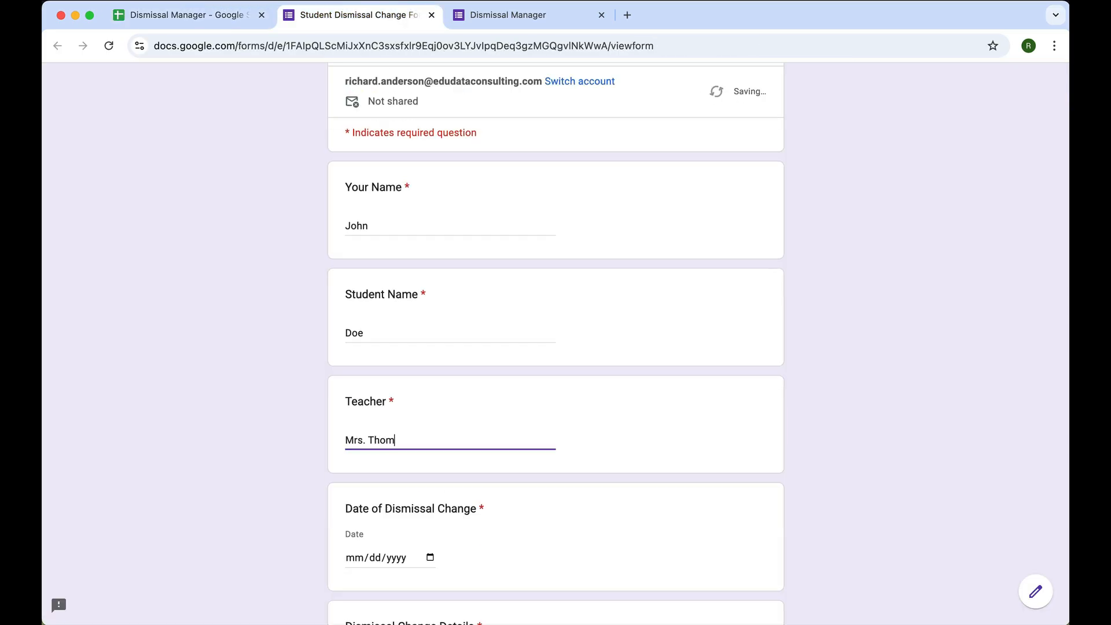
type("pson")
Step: Set the change date to 03/25/2025 and start the details with 'Going home with'
left_click(429, 557)
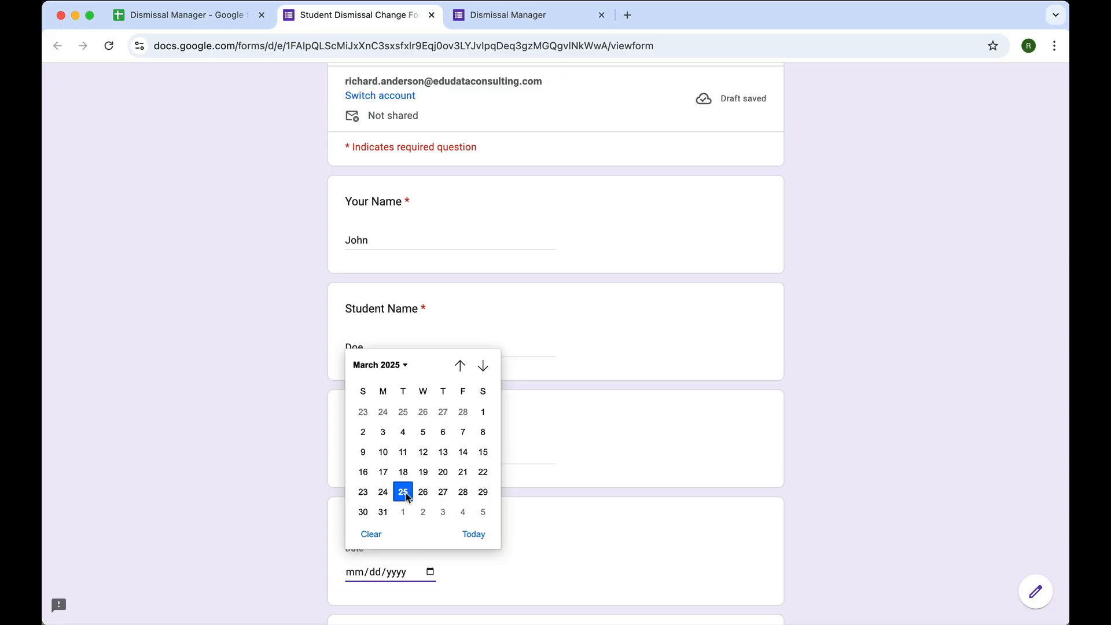
left_click(405, 494)
scroll(700, 497, "down", 3)
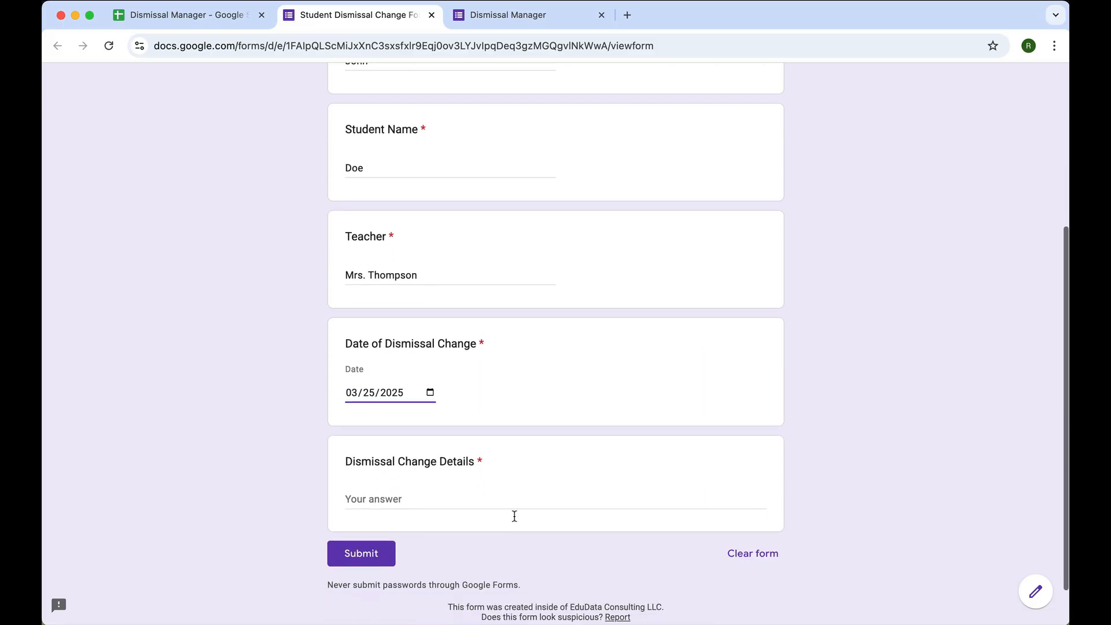
left_click(400, 497)
type("Go")
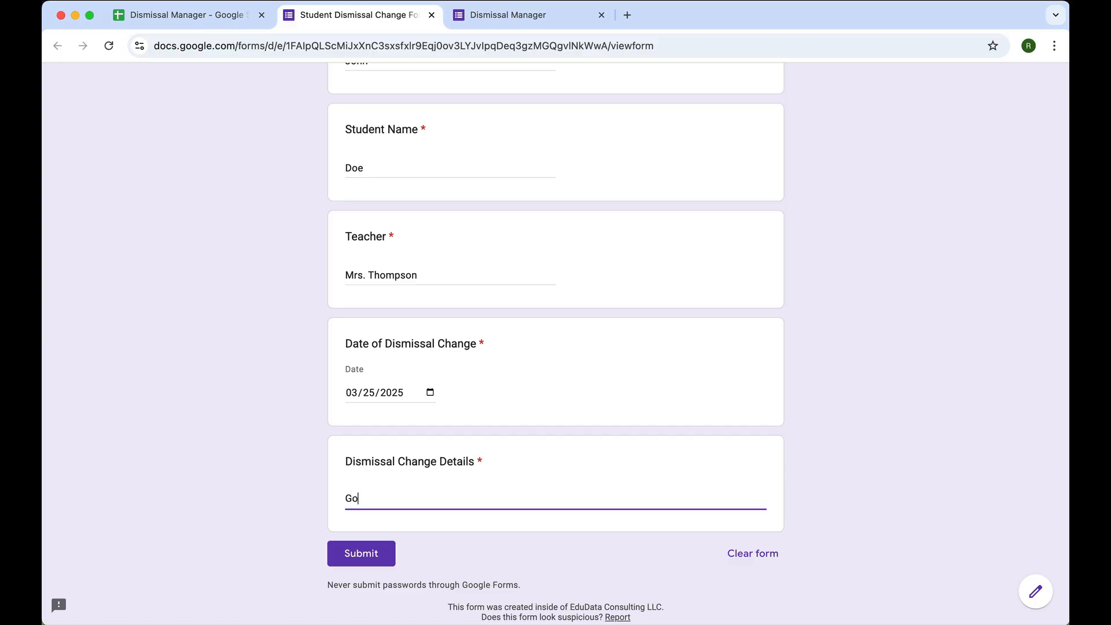
type("ing home with")
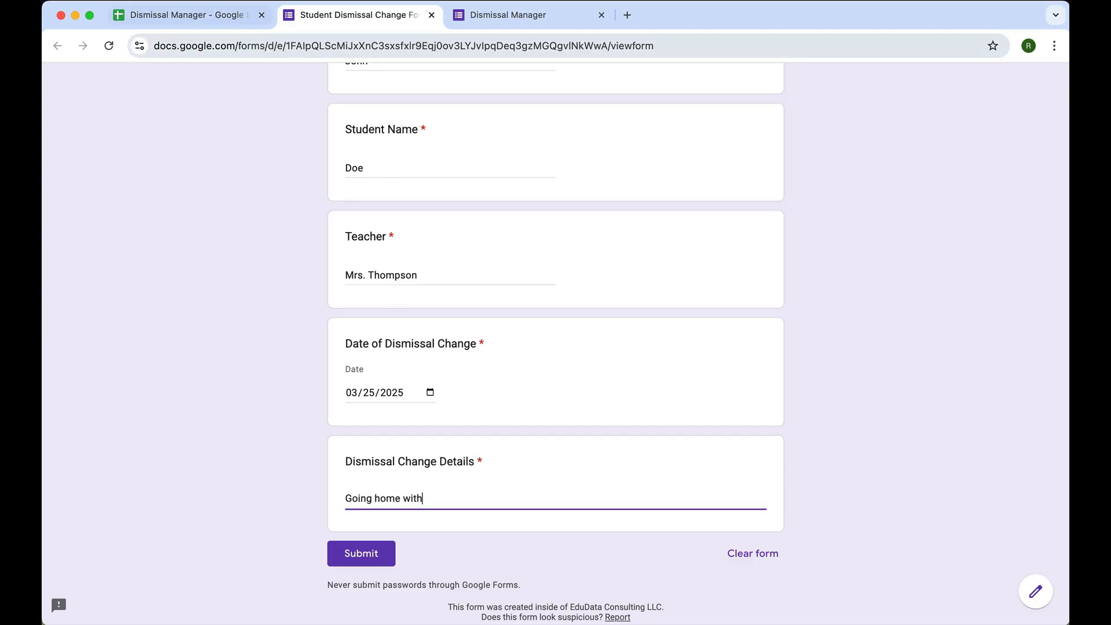
Step: Finish the change details with the pickup student's name and 'today.', then submit the response
left_click(211, 16)
left_click(313, 612)
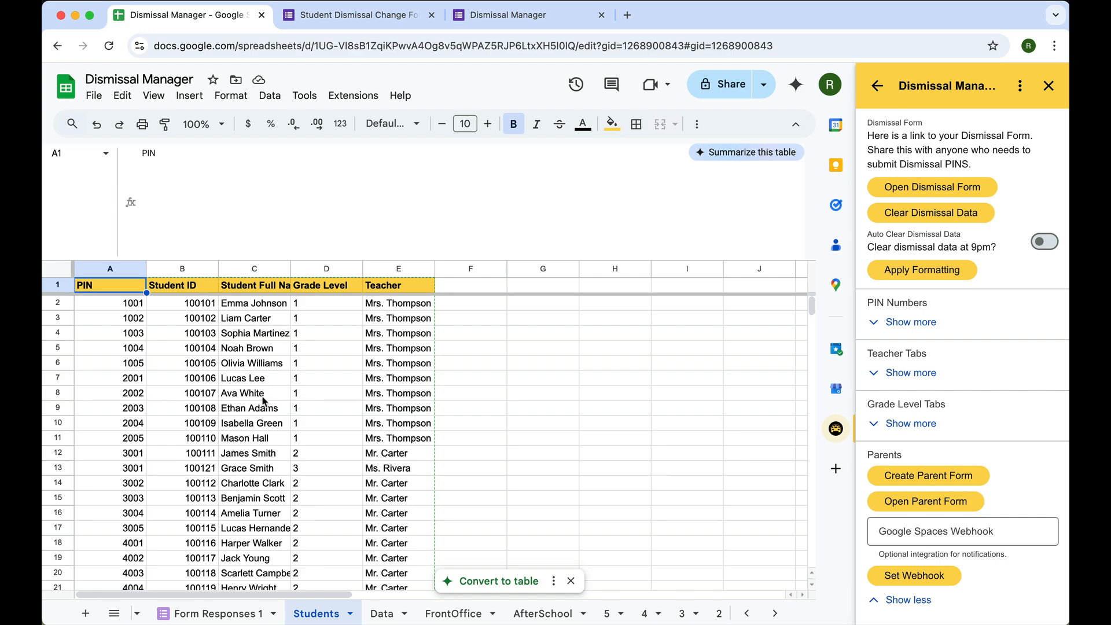
left_click(503, 16)
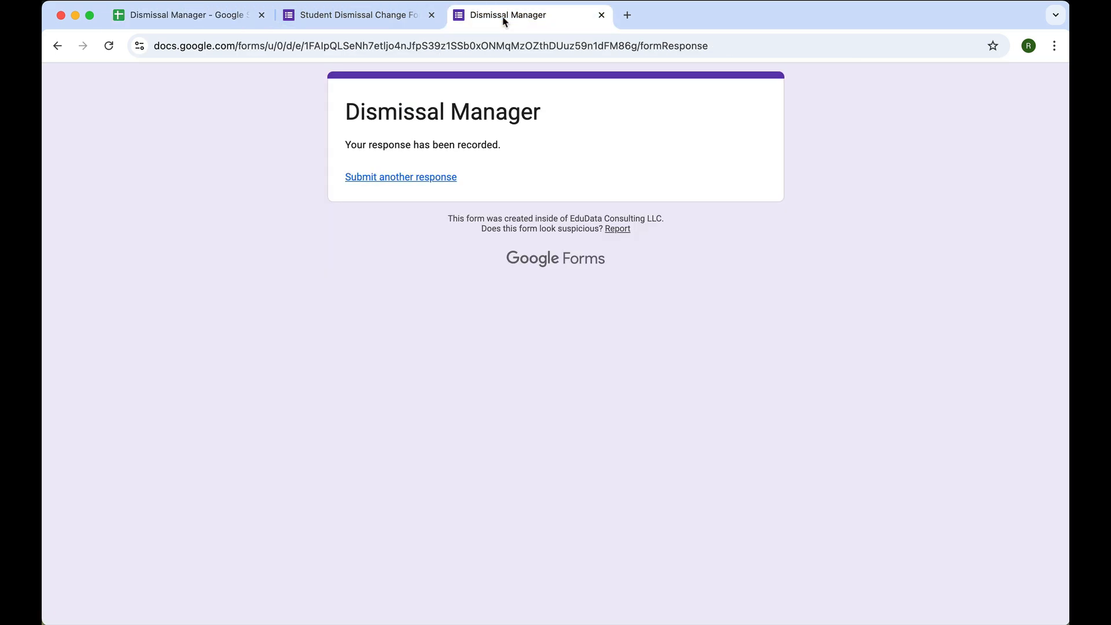
left_click(420, 16)
type("Ava ")
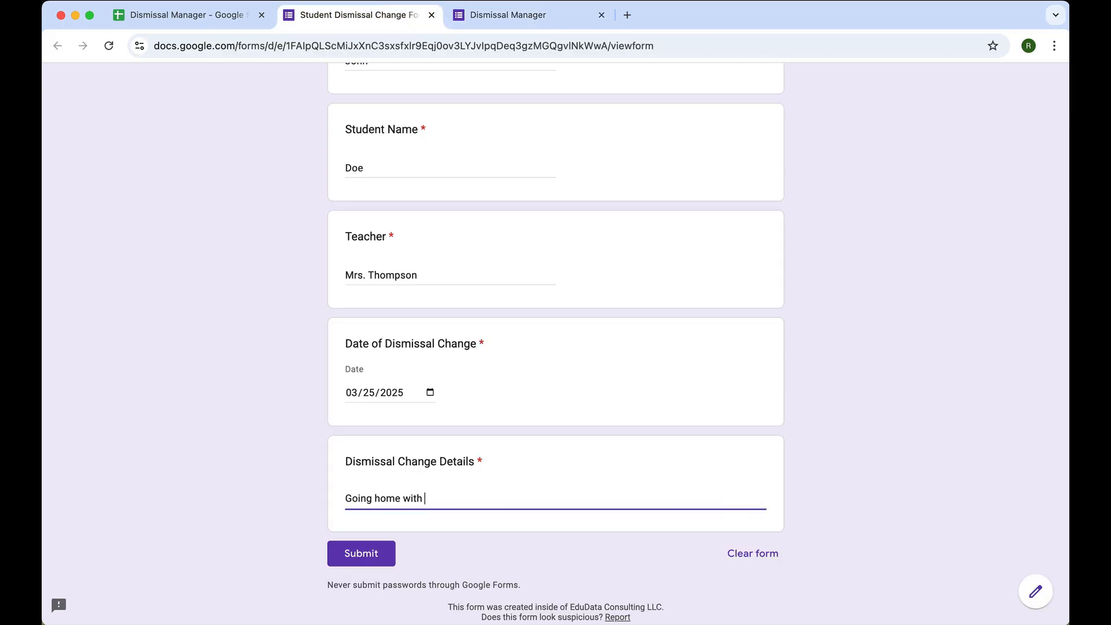
type("White today.")
scroll(449, 471, "up", 5)
scroll(449, 471, "down", 5)
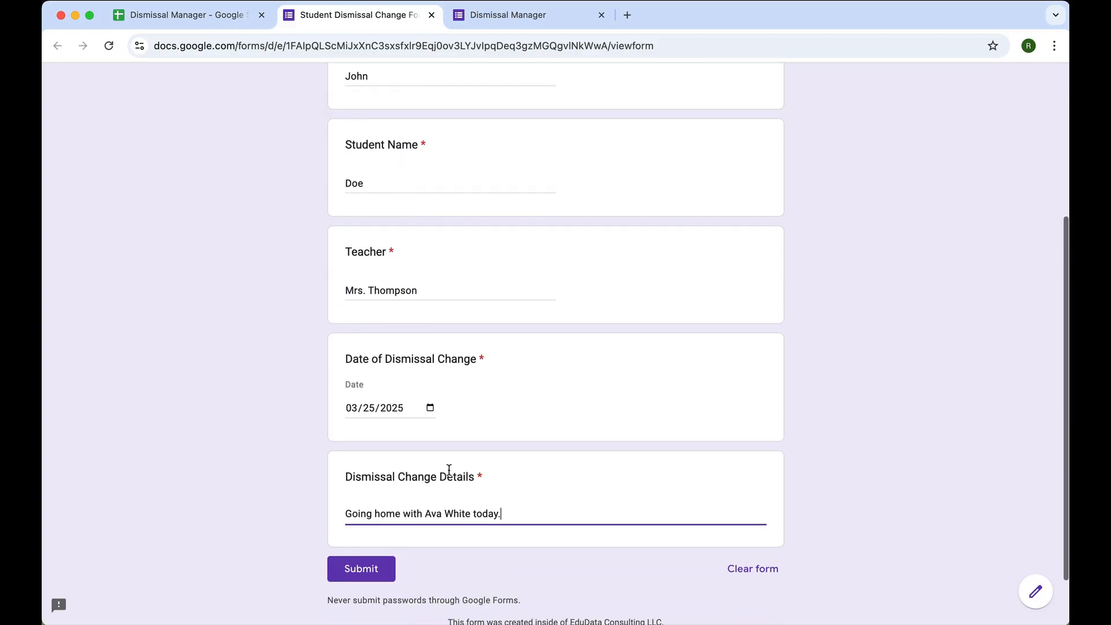
left_click(372, 573)
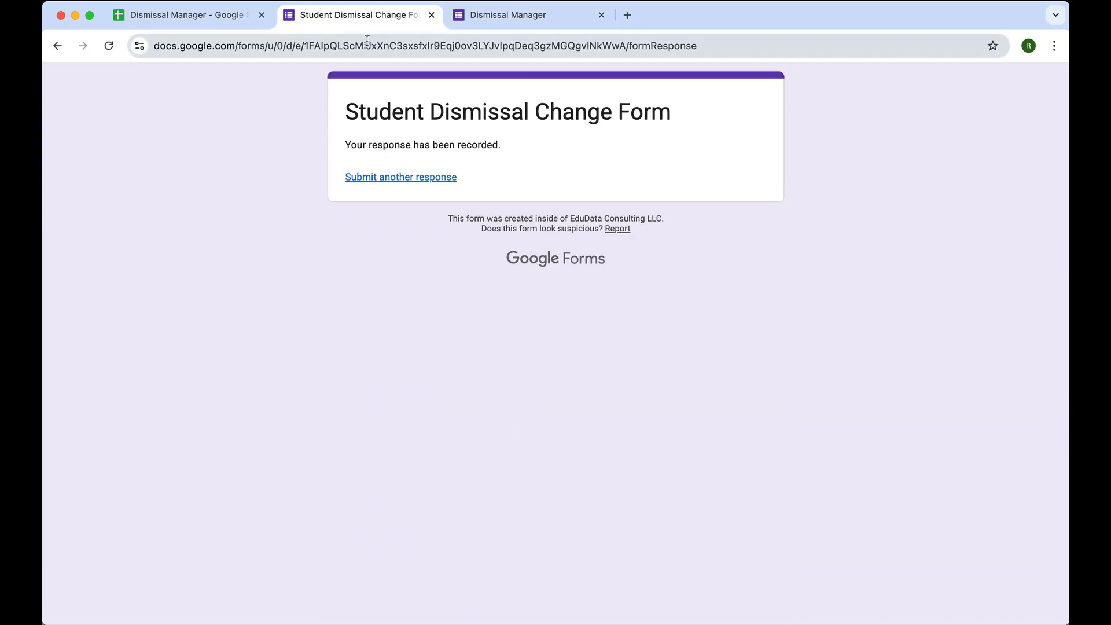
left_click(204, 15)
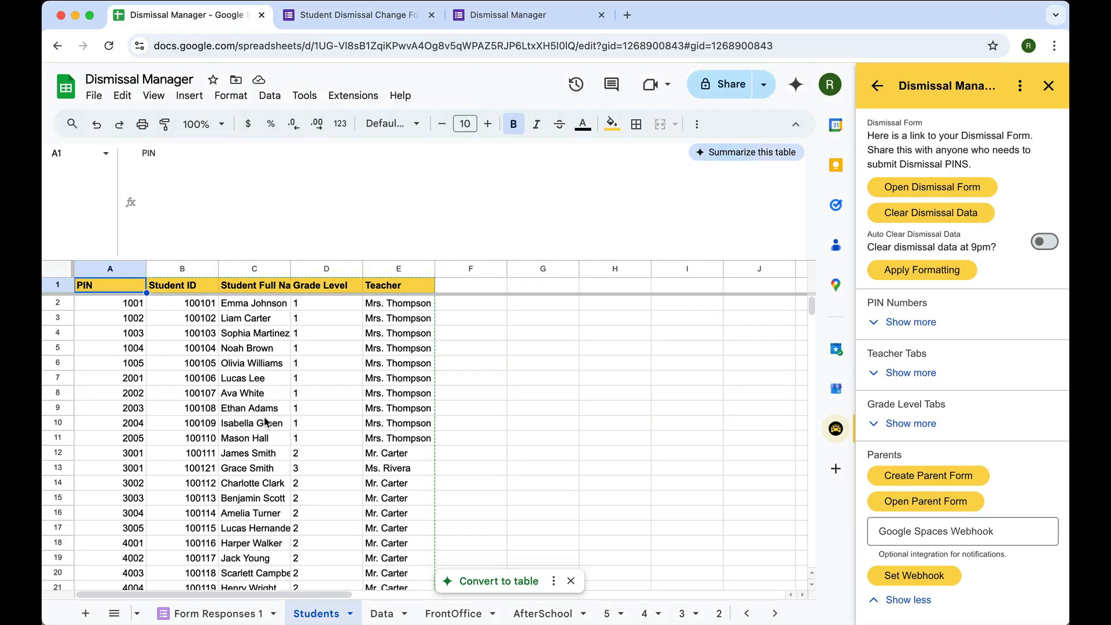
Step: Review the Form Responses 1, Students and Form Responses 2 sheets, then open the Dismissal Manager user guide
left_click(246, 608)
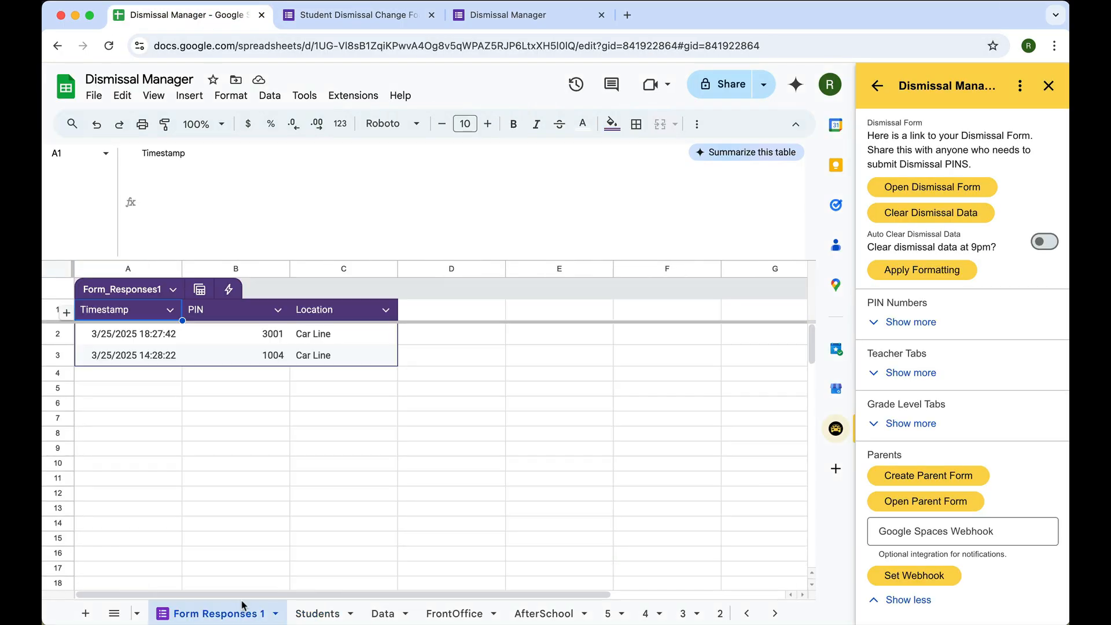
left_click(322, 614)
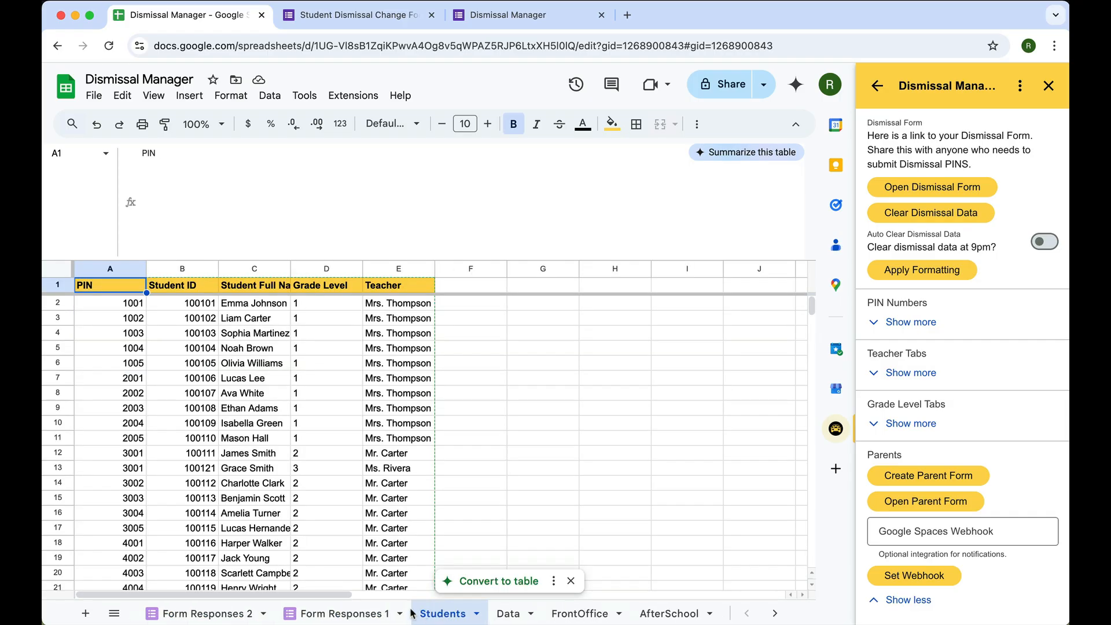
left_click(203, 613)
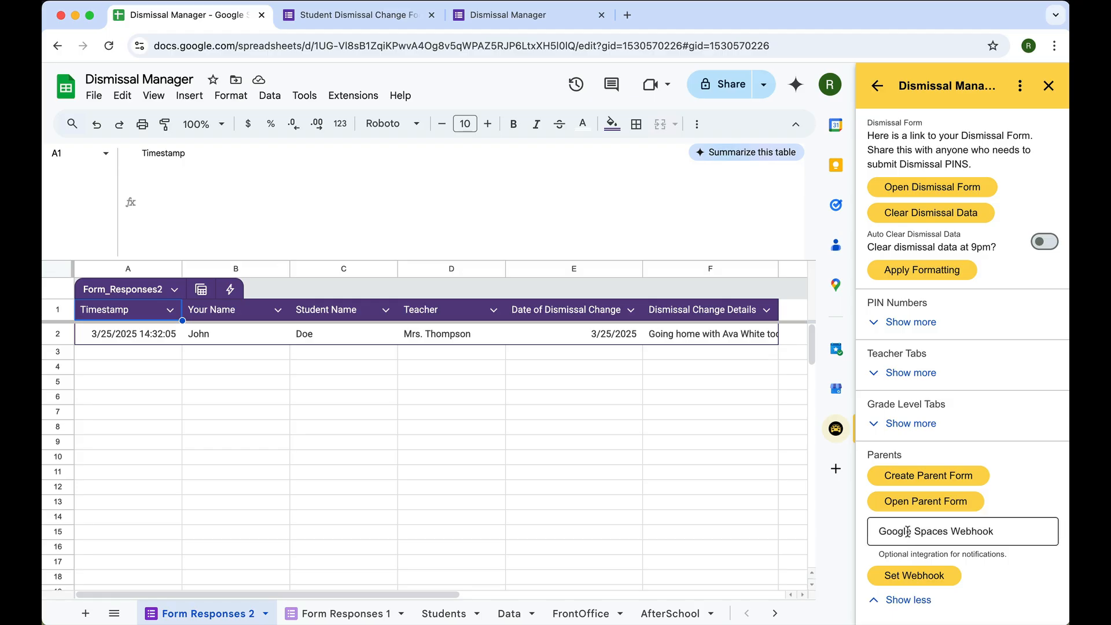
left_click(1021, 90)
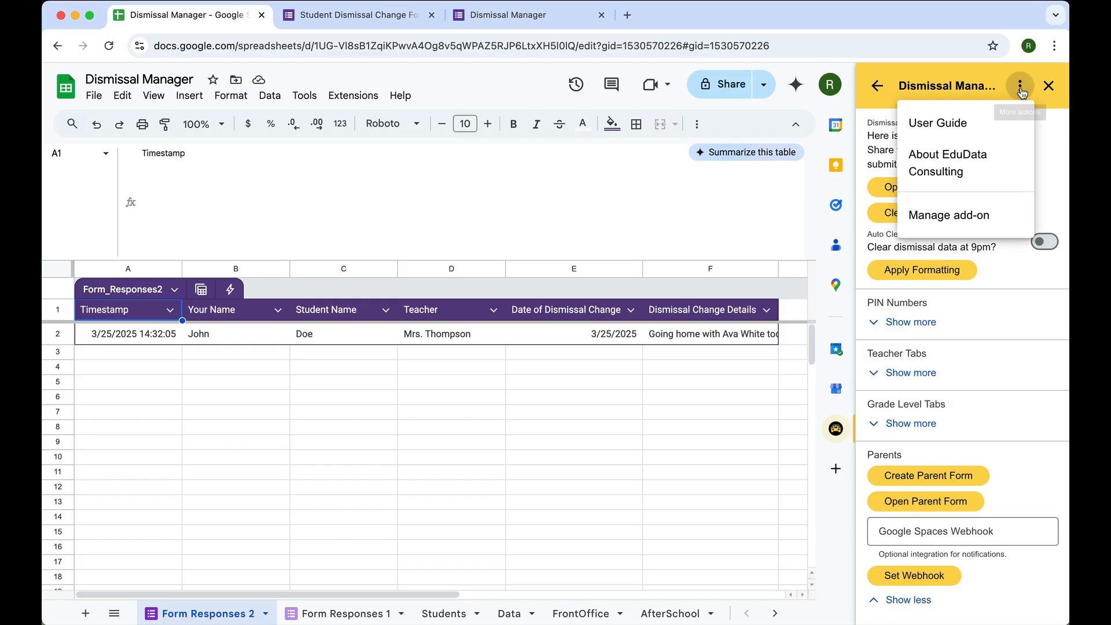
left_click(955, 124)
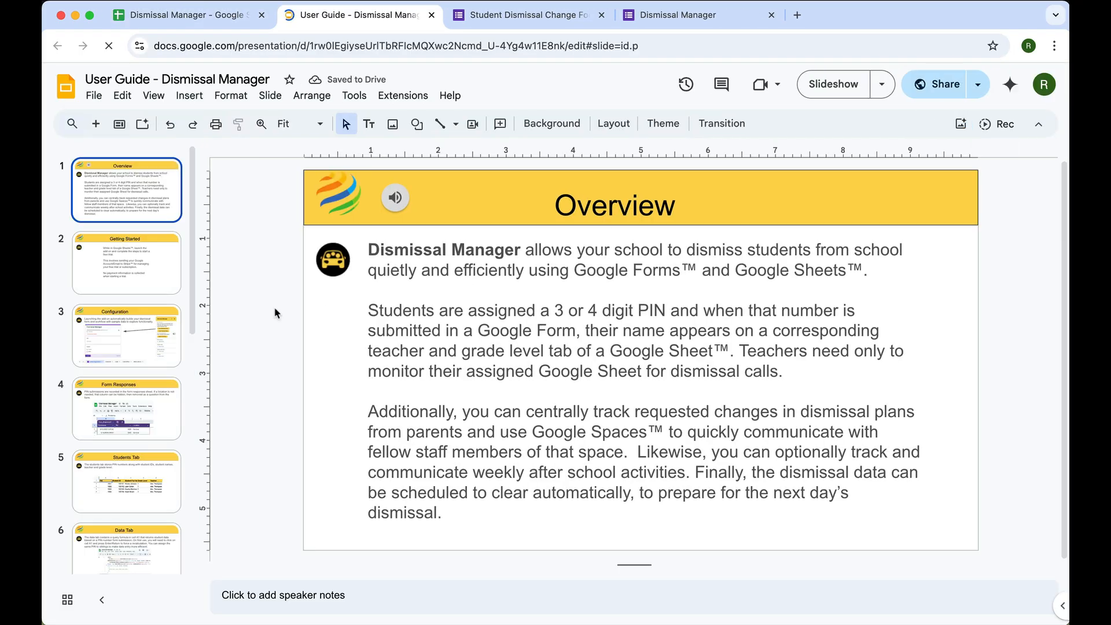